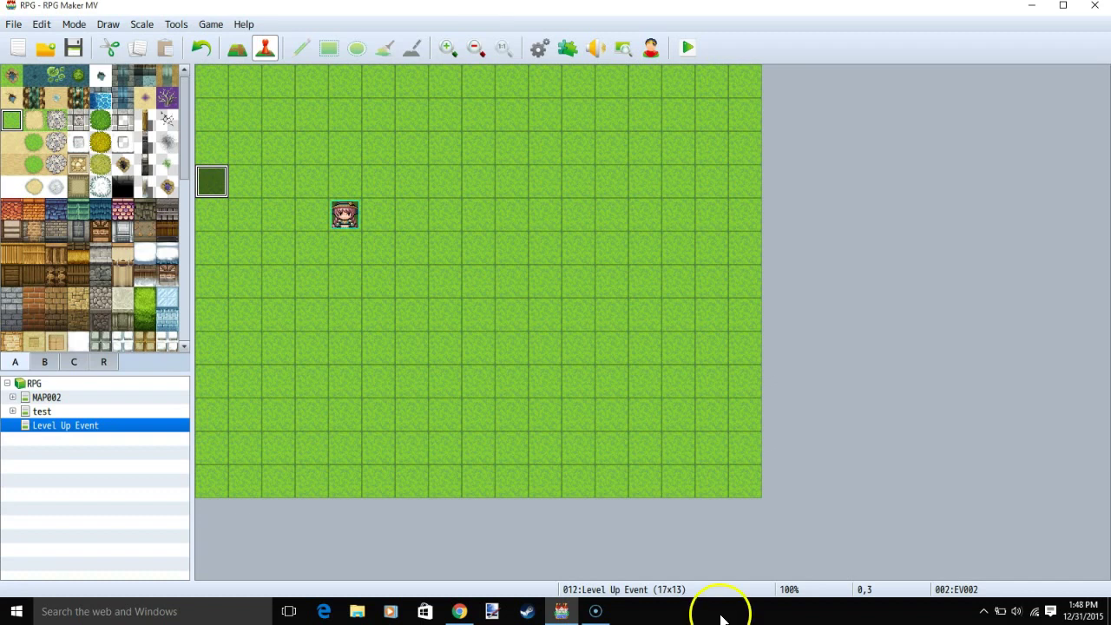
# Open the Level Up Events post from HimeWorks' MV Plugins list.
pyautogui.click(459, 612)
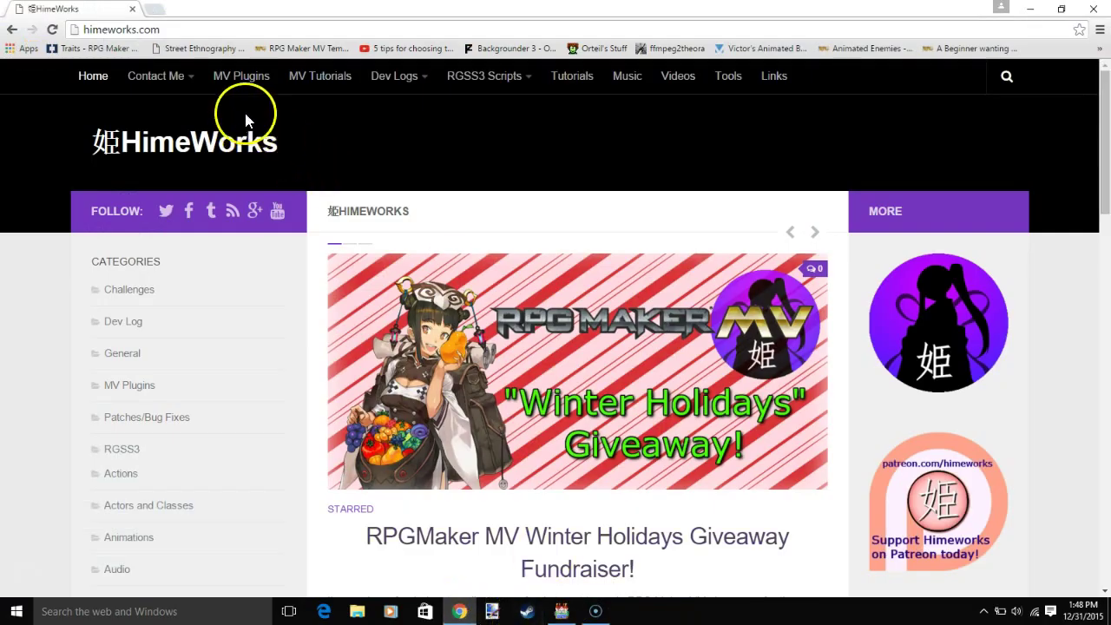
pyautogui.click(241, 75)
pyautogui.scroll(-4, 452, 243)
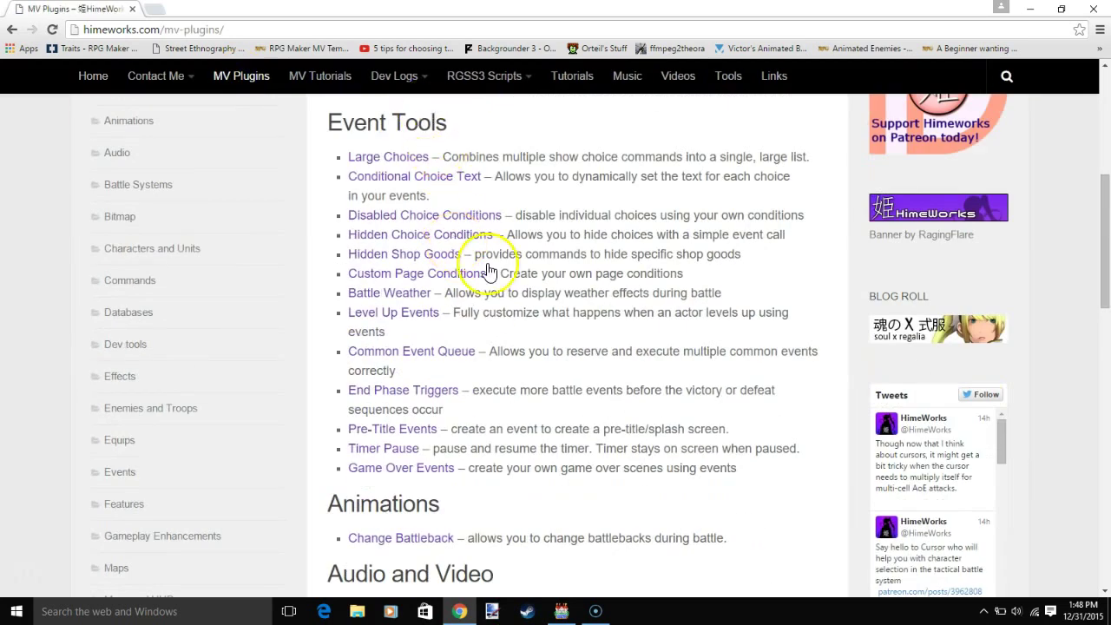
pyautogui.click(397, 314)
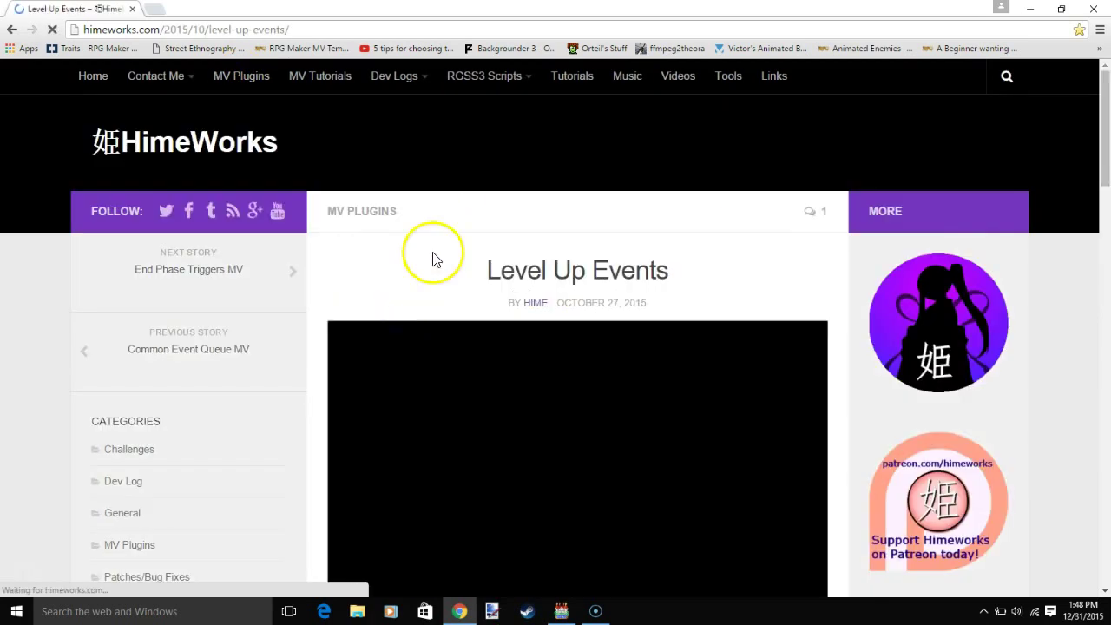
# Start saving the plugin's 'download here' link, then cancel the Save As dialog.
pyautogui.scroll(-5, 434, 248)
pyautogui.scroll(-3, 438, 235)
pyautogui.scroll(1, 417, 200)
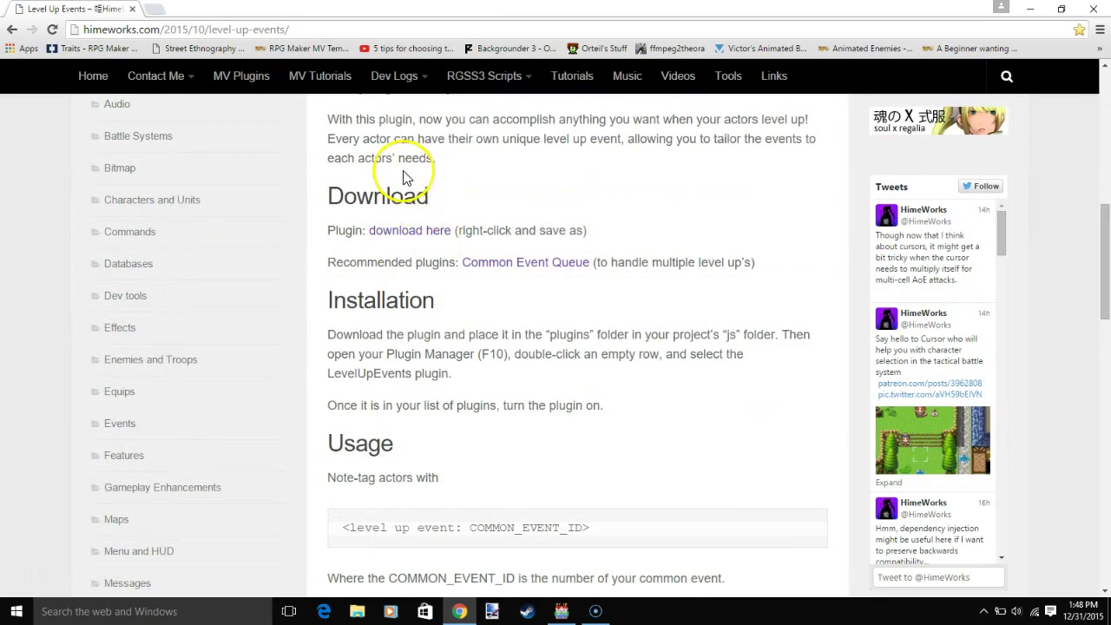
pyautogui.rightClick(432, 232)
pyautogui.click(492, 289)
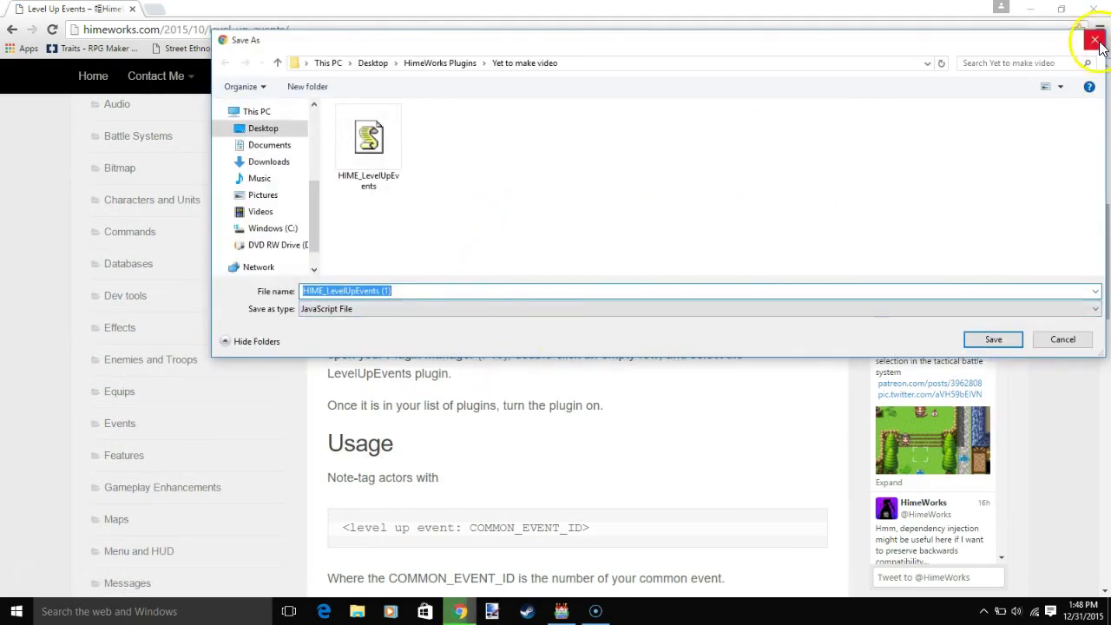
pyautogui.click(1096, 41)
# Open the project's js\plugins folder in Explorer and select CommonEventQueue.
pyautogui.click(562, 611)
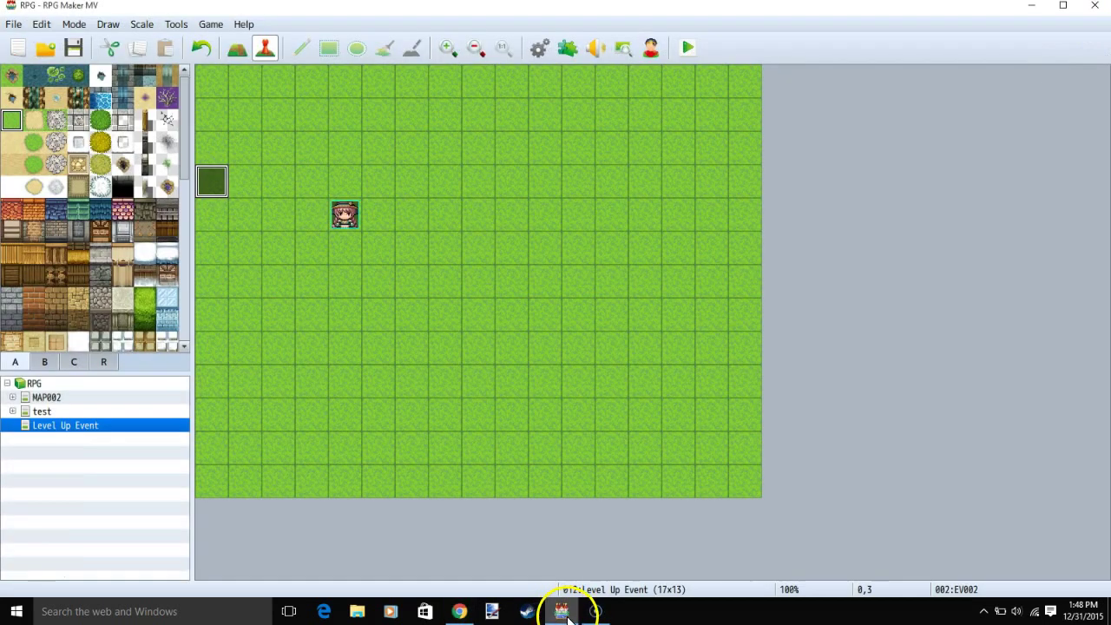
pyautogui.click(211, 23)
pyautogui.click(232, 62)
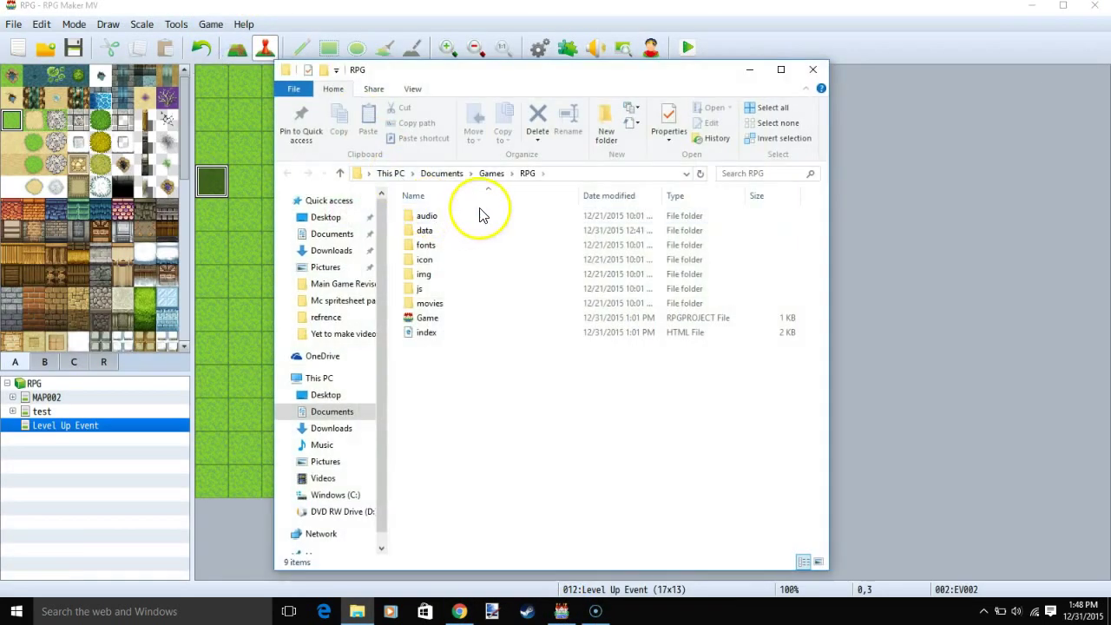
pyautogui.doubleClick(434, 288)
pyautogui.doubleClick(455, 233)
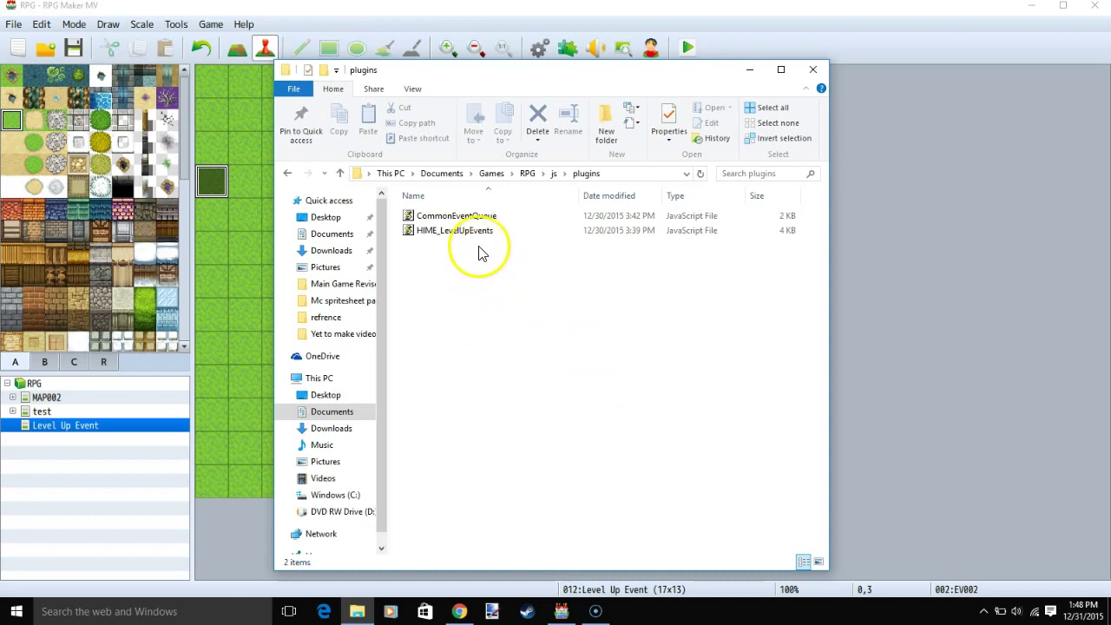
pyautogui.press('Down')
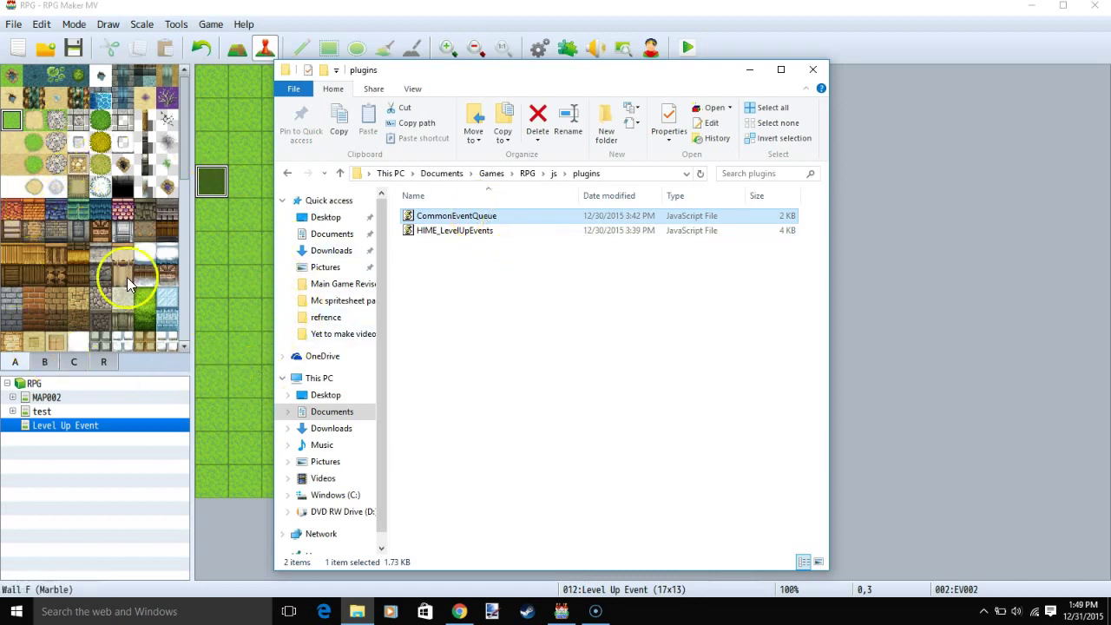
# Enable HIME_LevelUpEvents alongside CommonEventQueue in Plugin Manager and apply the changes.
pyautogui.click(812, 69)
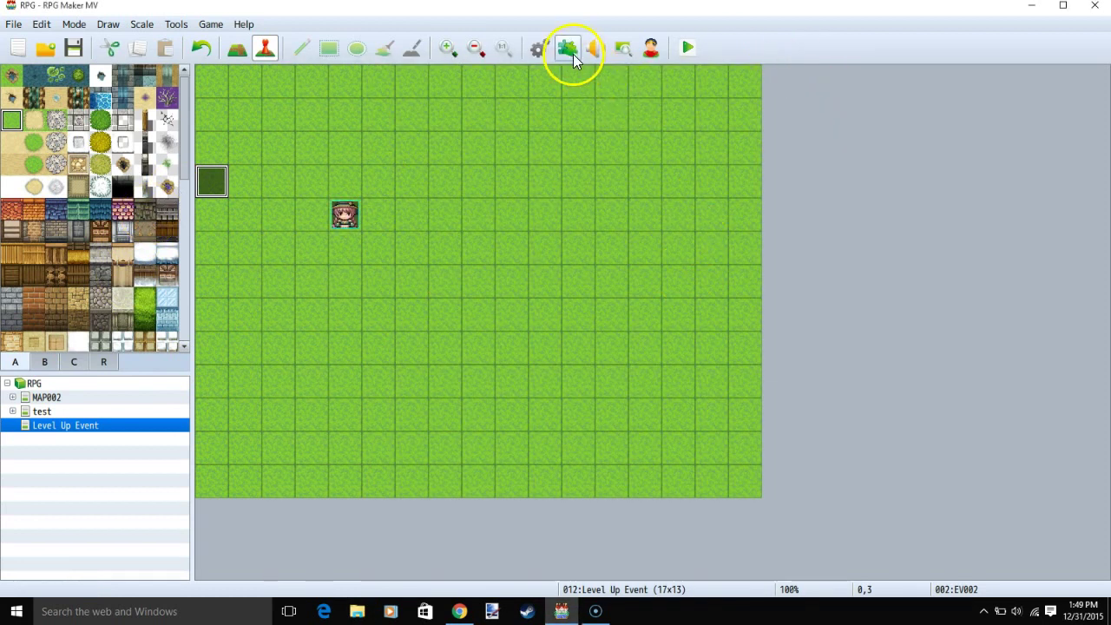
pyautogui.click(568, 50)
pyautogui.doubleClick(372, 144)
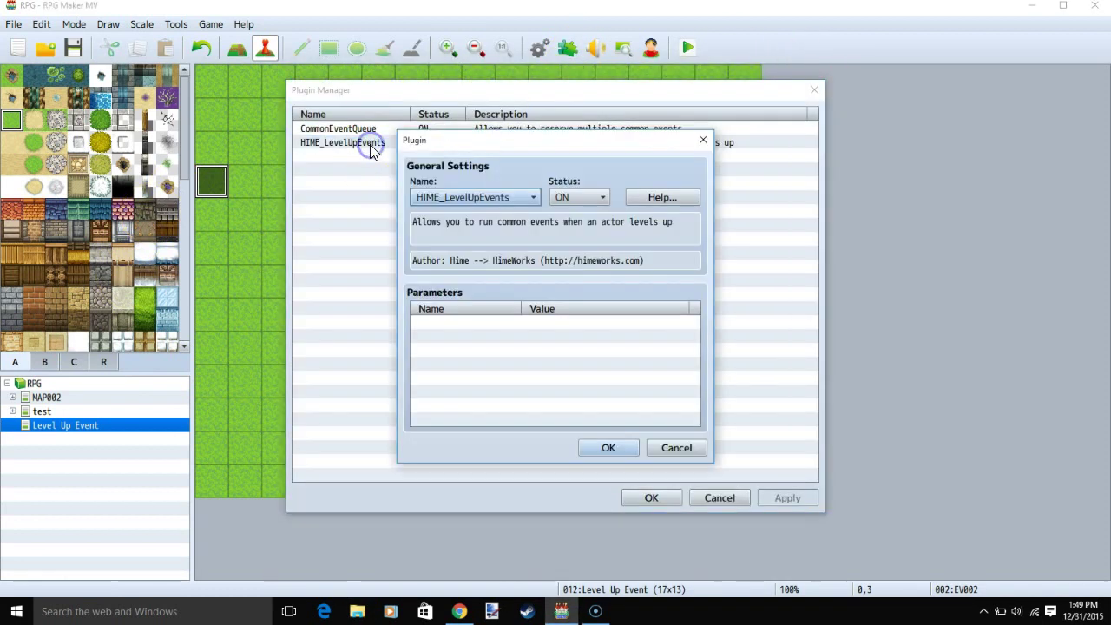
pyautogui.click(449, 198)
pyautogui.click(608, 448)
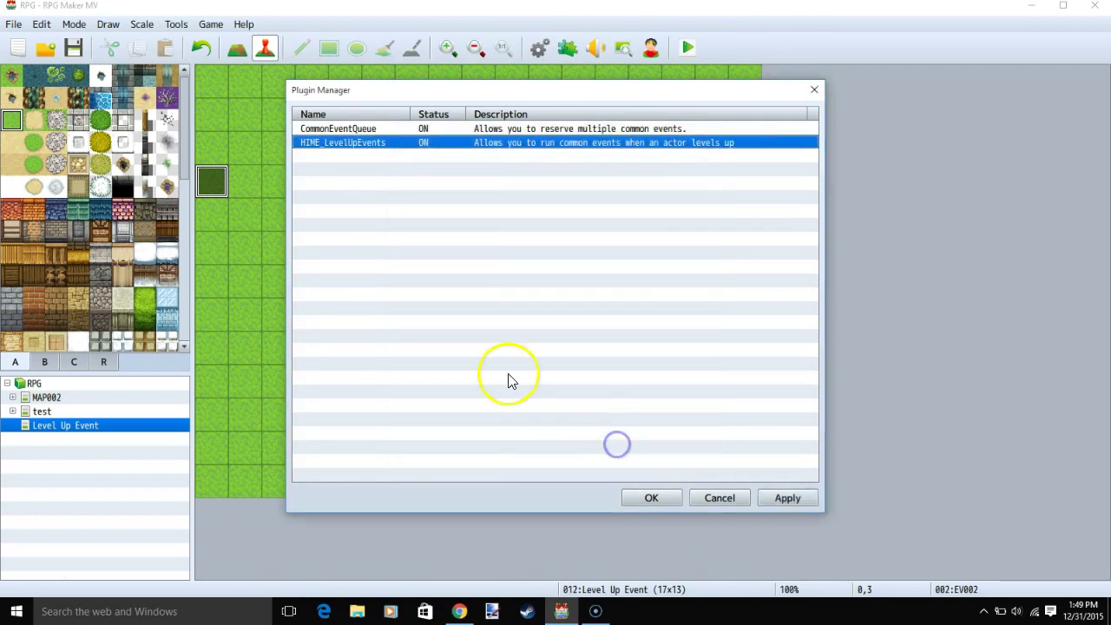
pyautogui.click(365, 128)
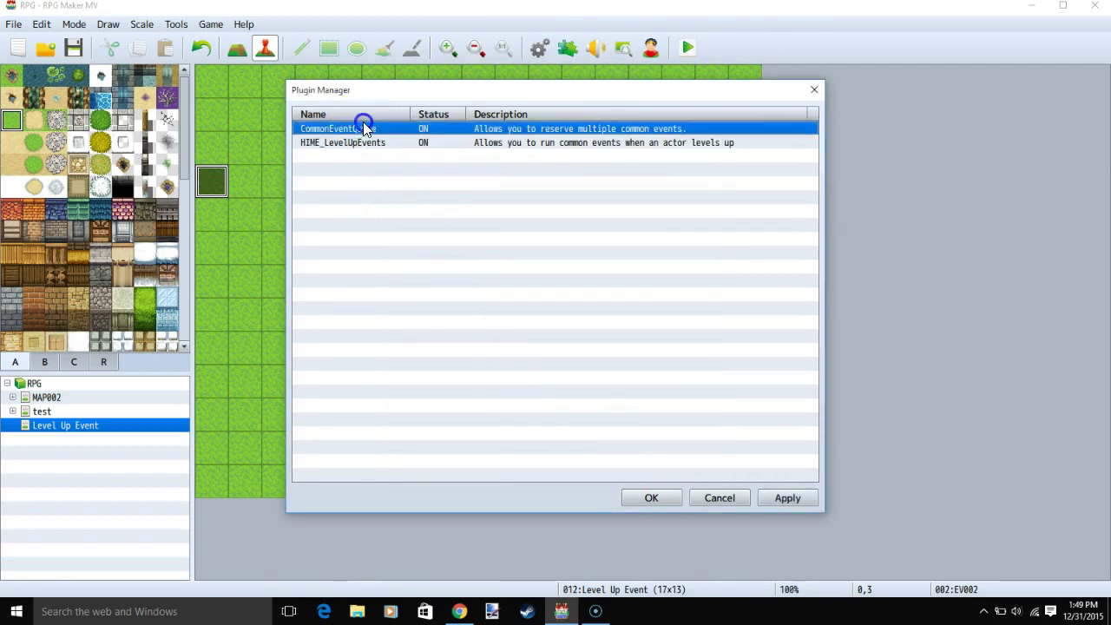
pyautogui.click(483, 157)
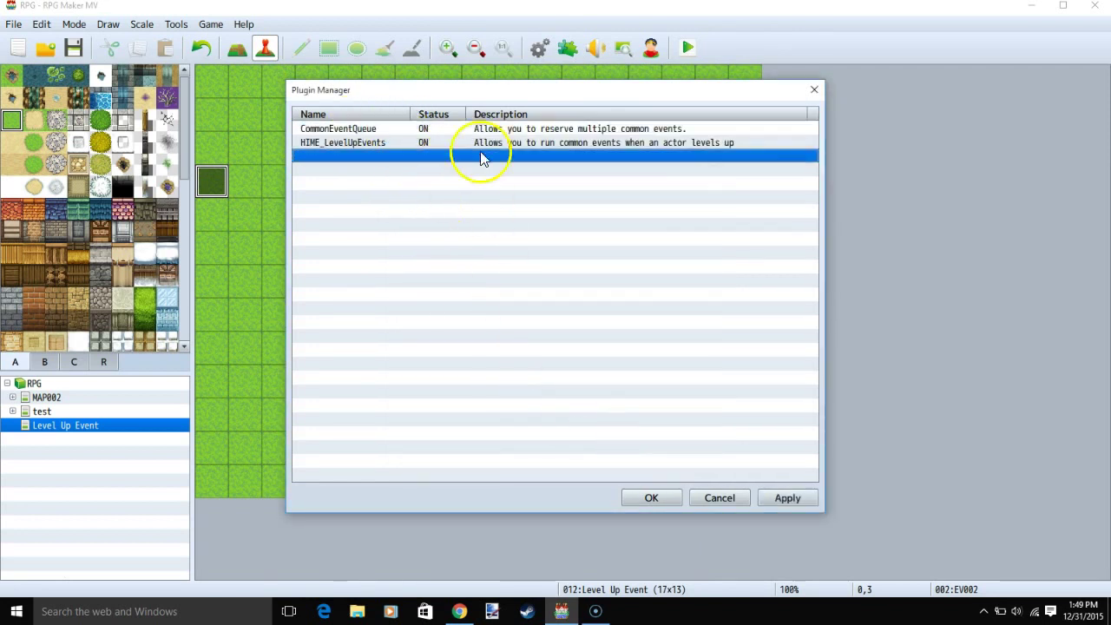
pyautogui.click(788, 497)
pyautogui.click(651, 497)
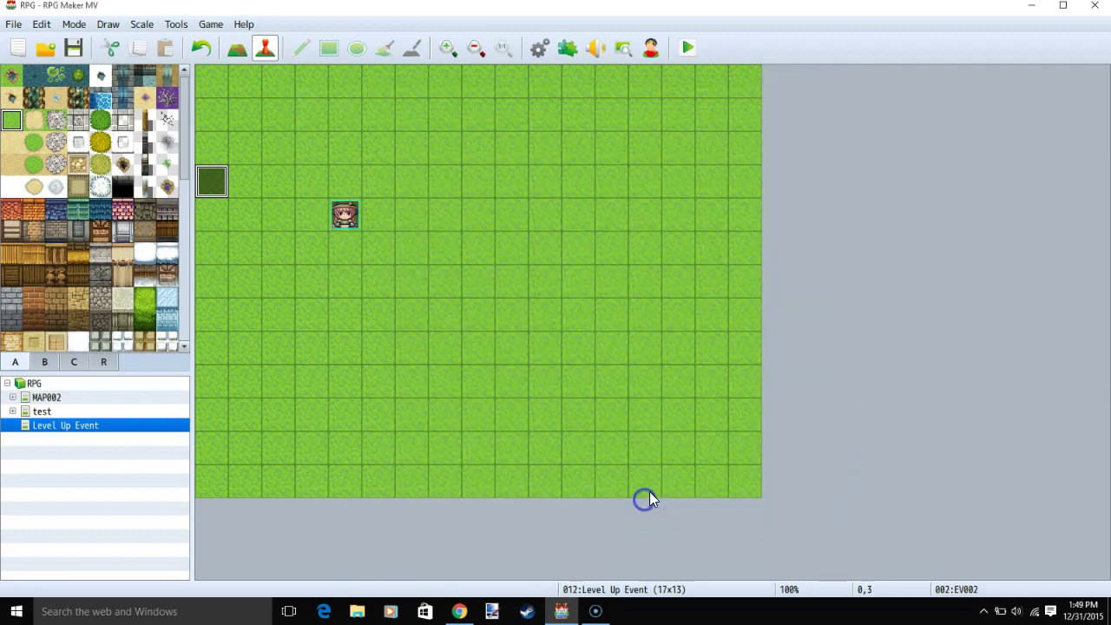
# Review the Harold and Marsha Level Up common events in the Database.
pyautogui.click(539, 49)
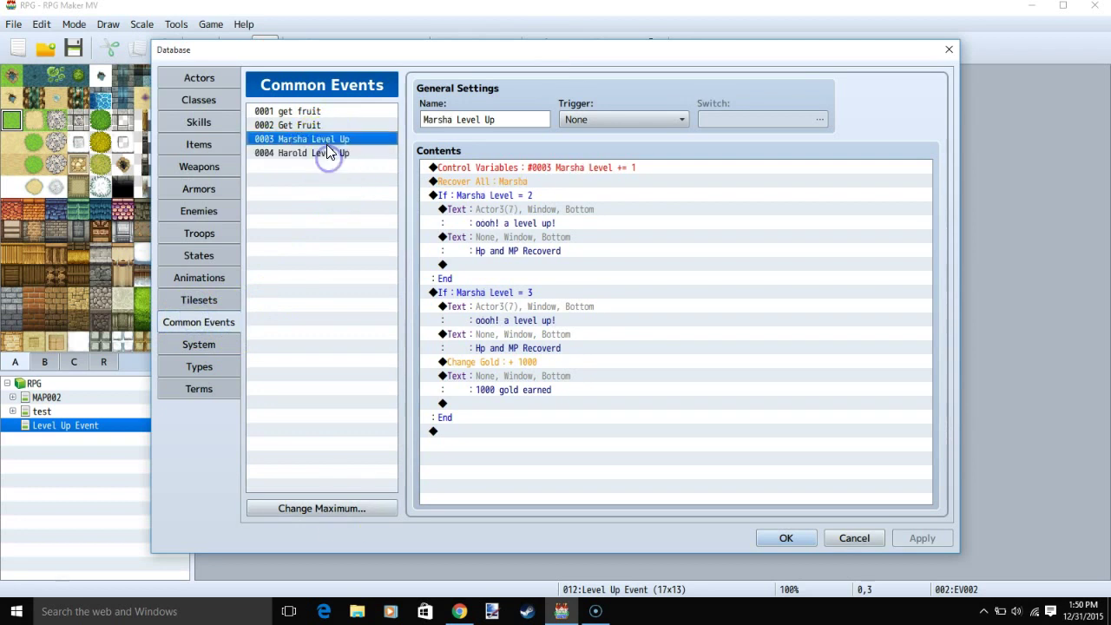
pyautogui.click(308, 153)
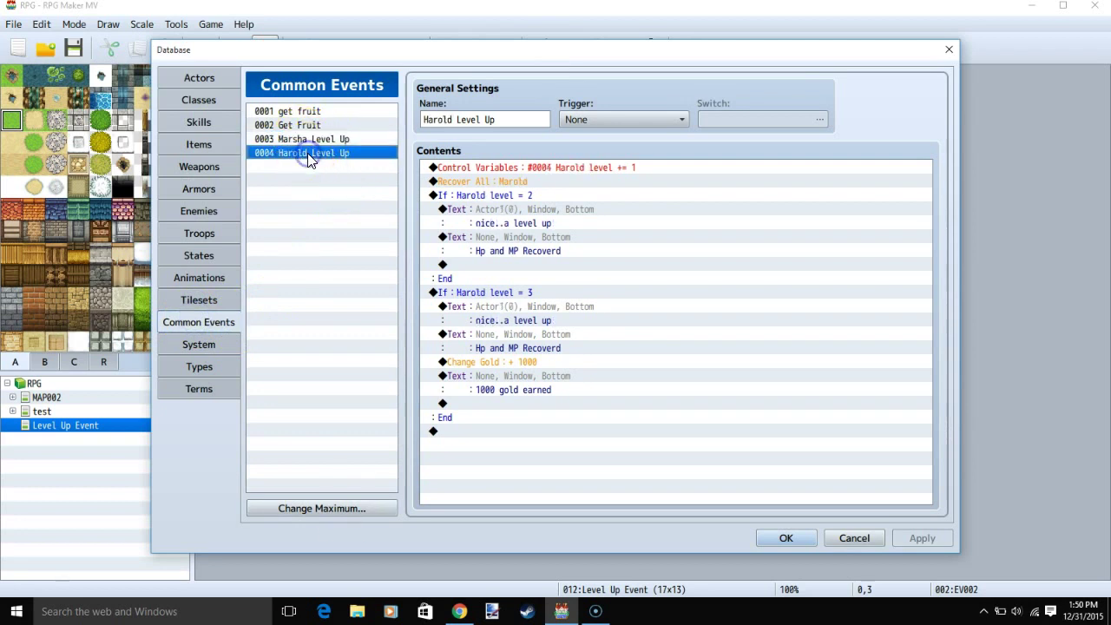
pyautogui.click(352, 134)
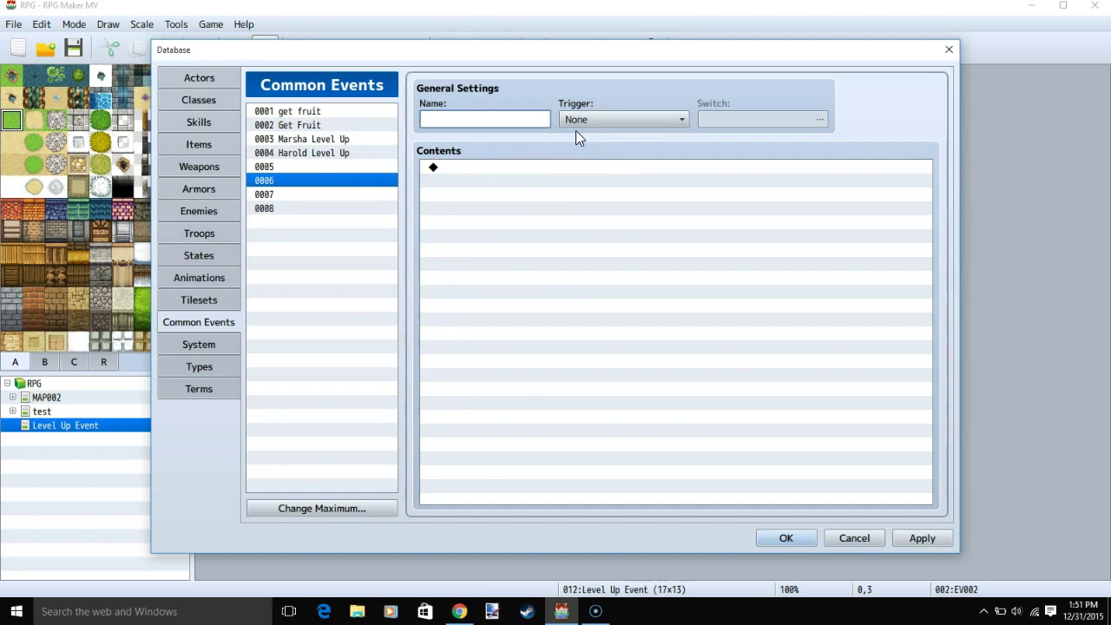
# Name event 0006 'Marsha Level Up' and add Control Variables: Marsha Level + 1.
pyautogui.write('Marsha Level Up')
pyautogui.click(504, 168)
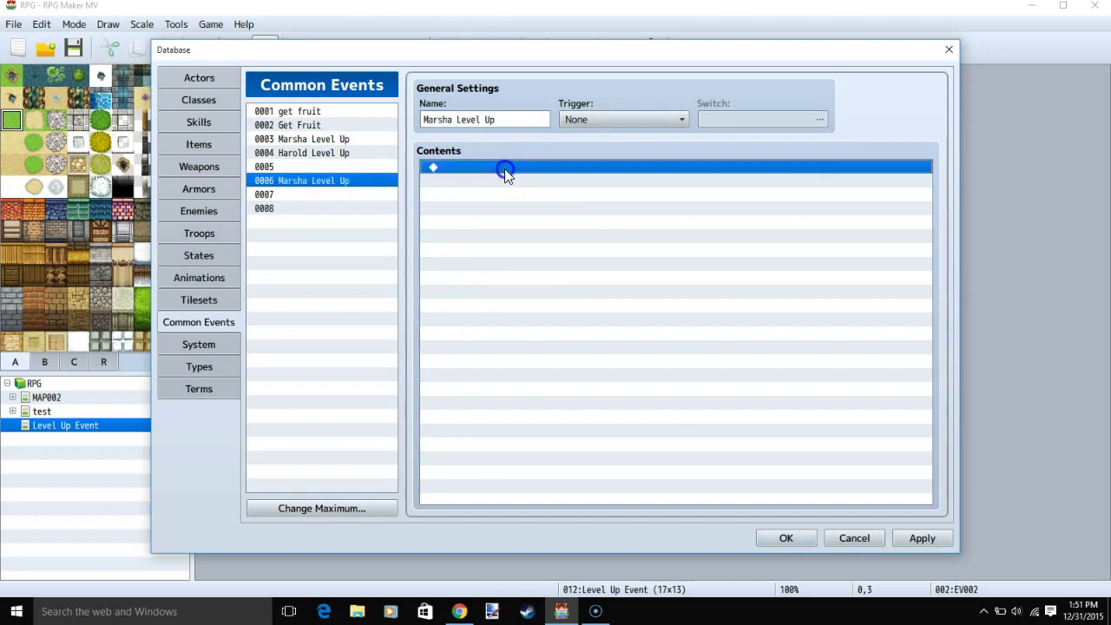
pyautogui.doubleClick(505, 168)
pyautogui.click(578, 292)
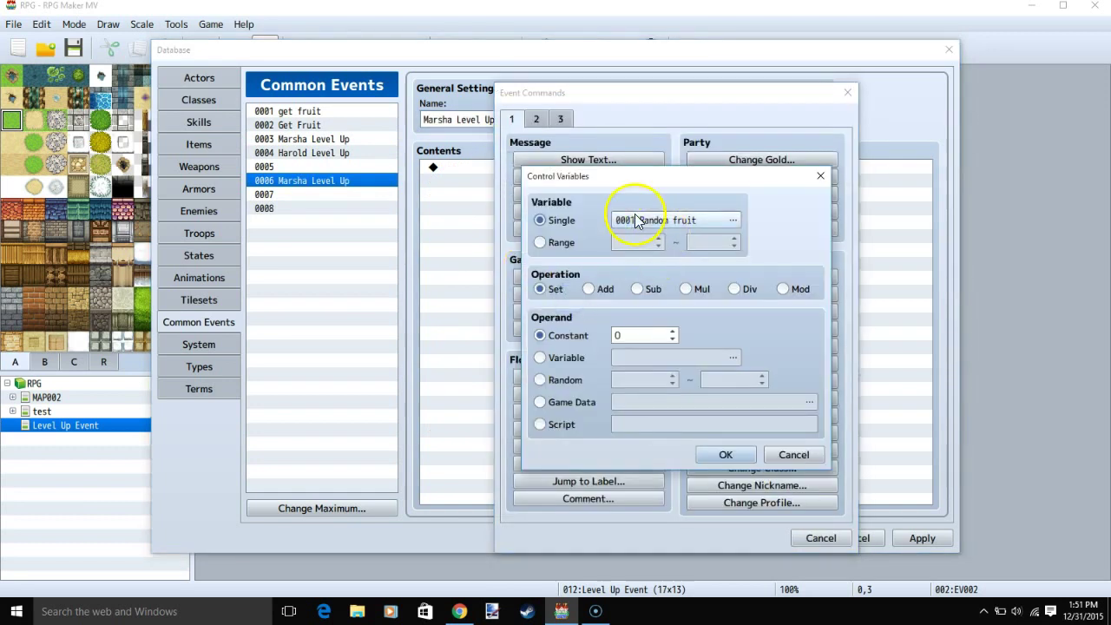
pyautogui.click(663, 222)
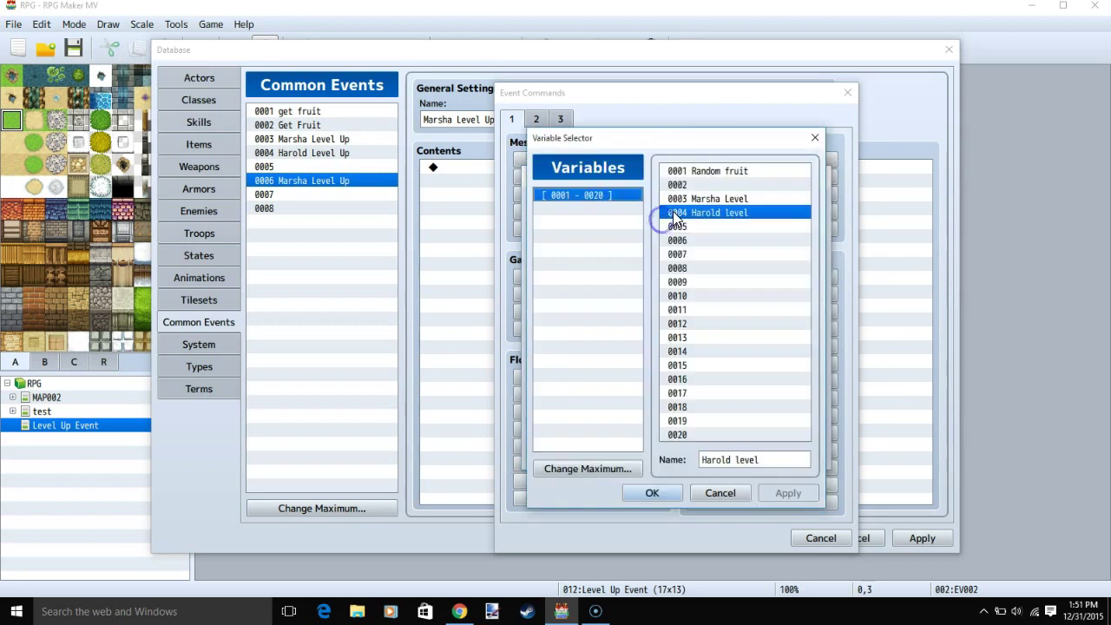
pyautogui.click(728, 200)
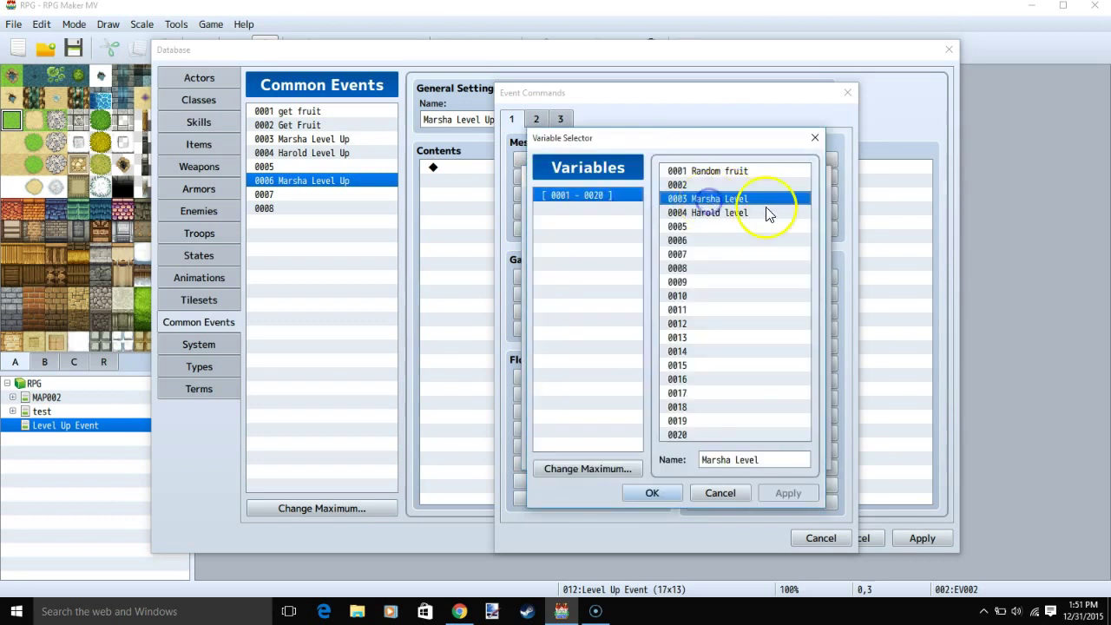
pyautogui.click(654, 493)
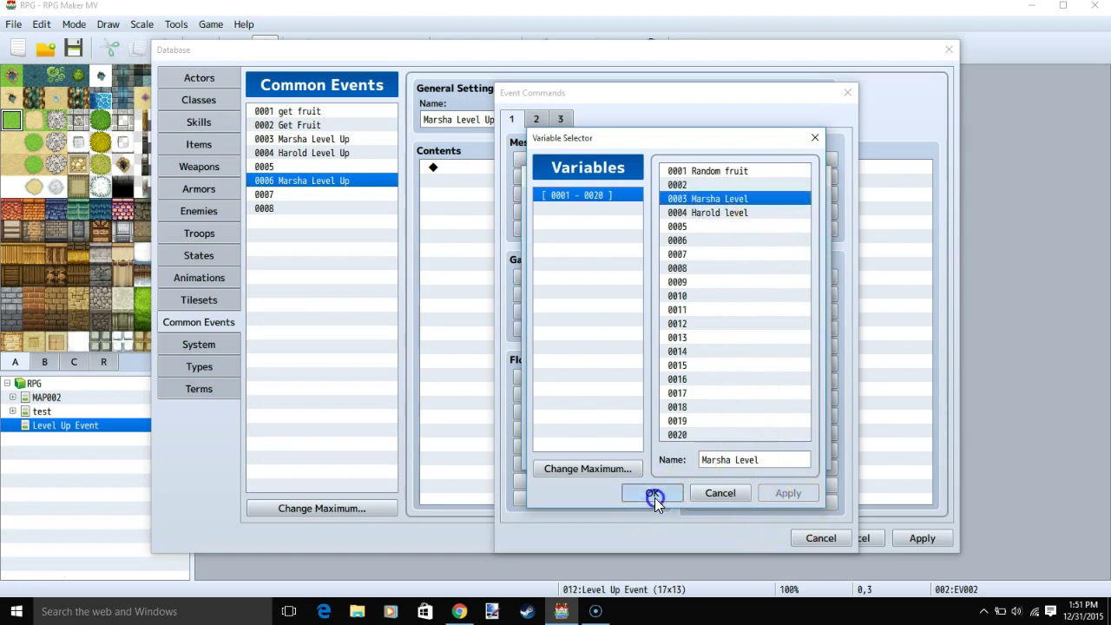
pyautogui.click(597, 287)
pyautogui.click(641, 341)
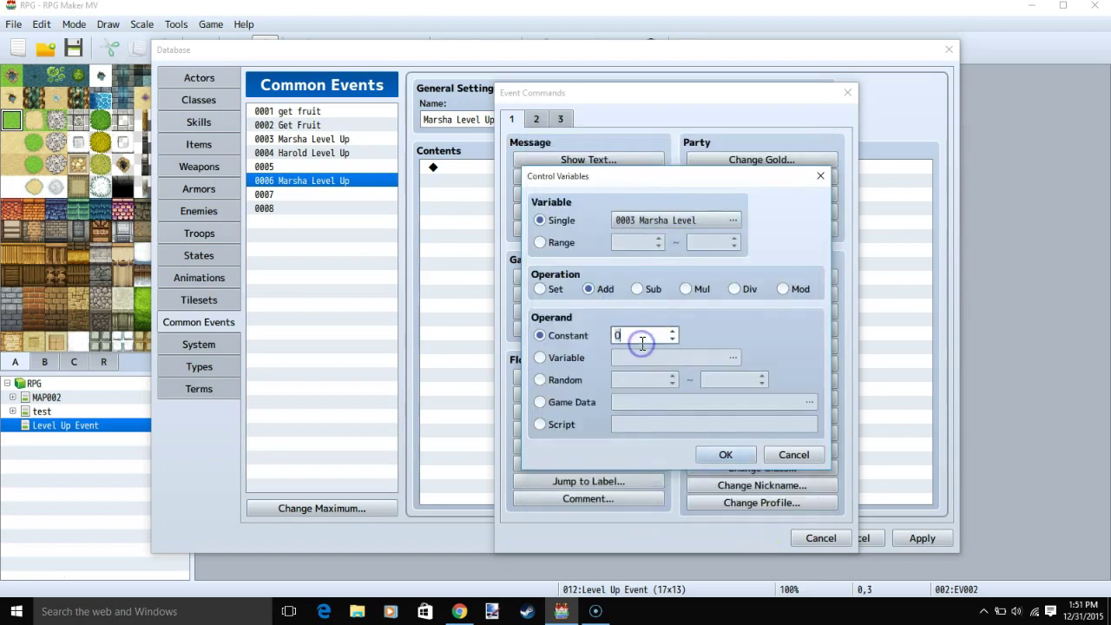
pyautogui.write('1')
pyautogui.press('Return')
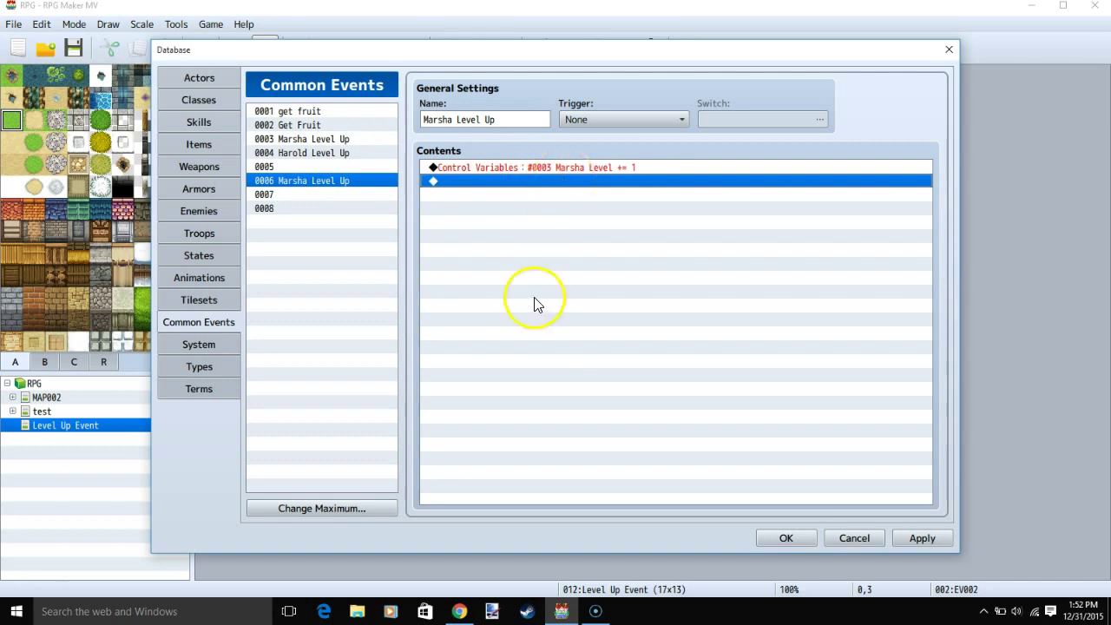
# Add a Recover All command for Marsha.
pyautogui.doubleClick(501, 181)
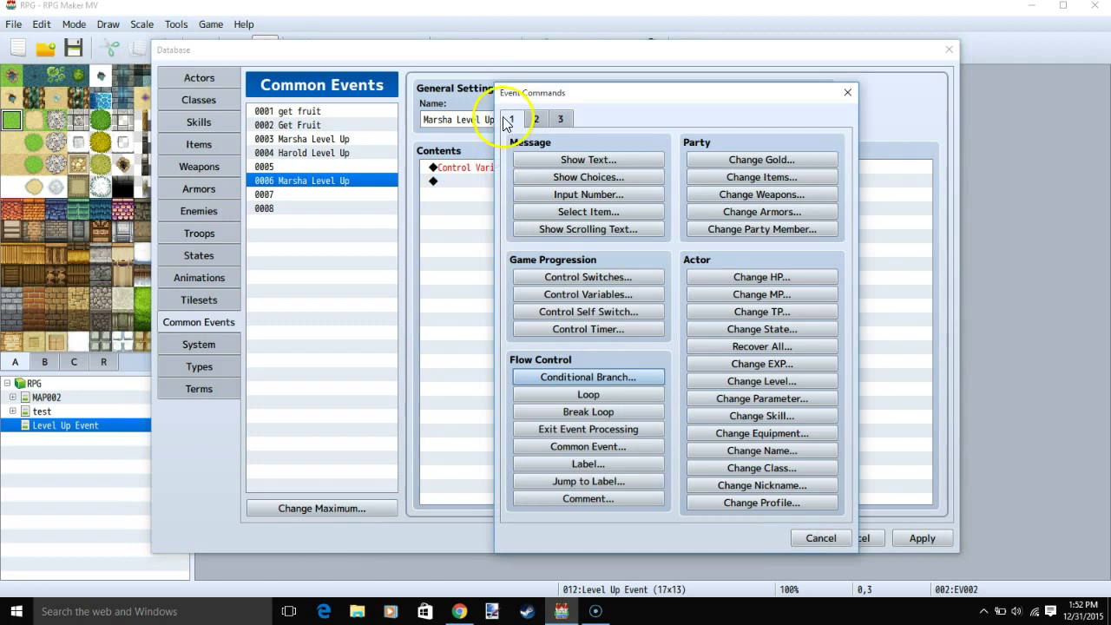
pyautogui.click(725, 345)
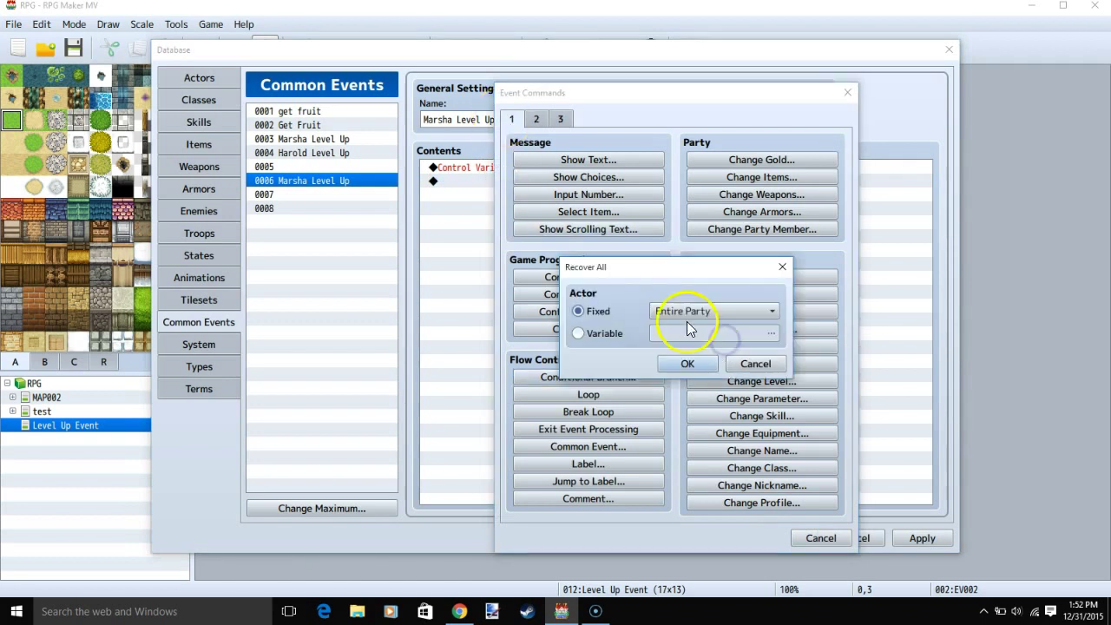
pyautogui.click(689, 311)
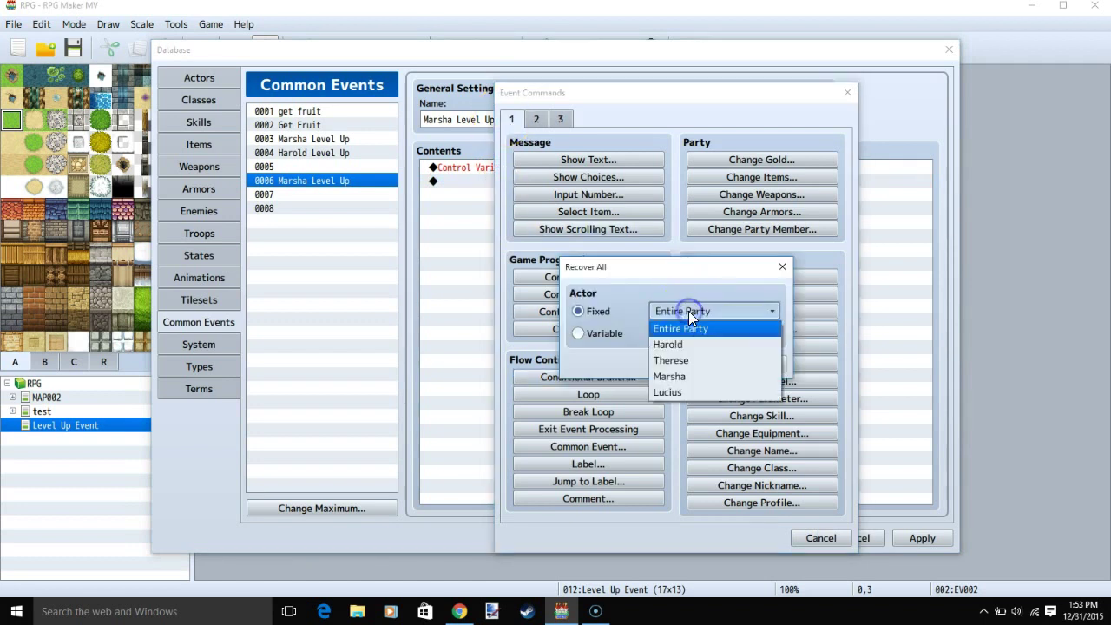
pyautogui.click(693, 374)
pyautogui.click(691, 364)
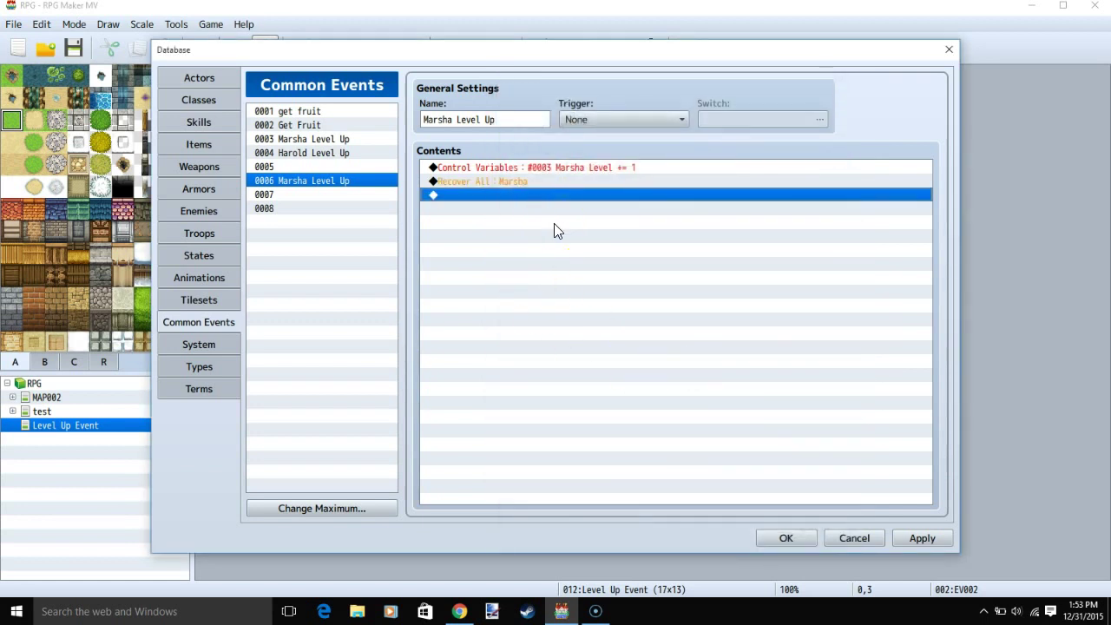
# Add a Conditional Branch checking Marsha Level = 2.
pyautogui.doubleClick(497, 196)
pyautogui.click(589, 377)
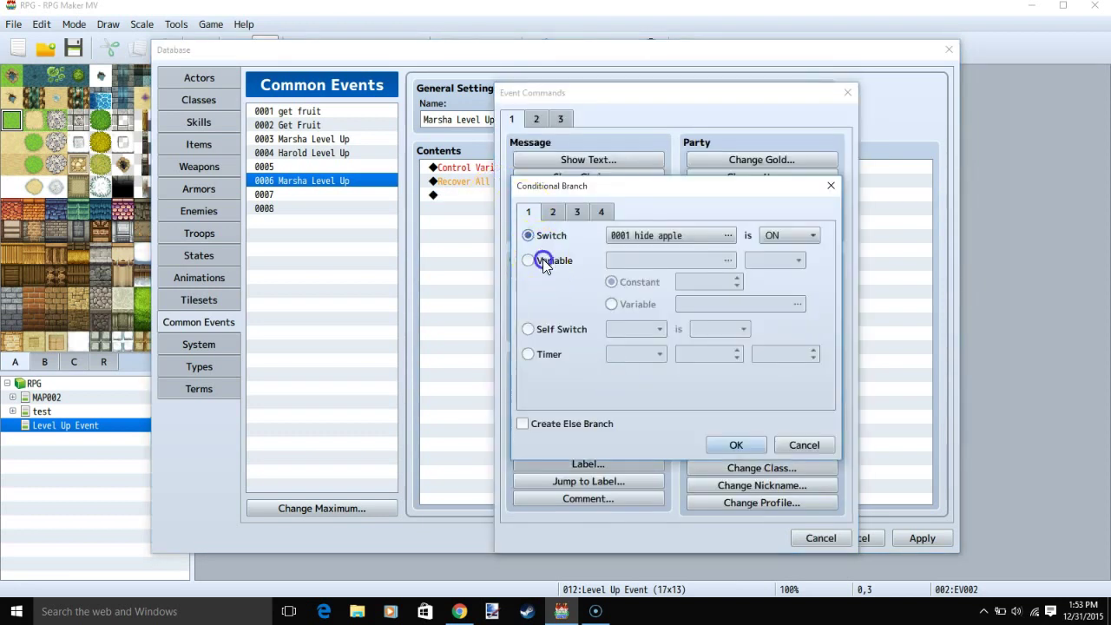
pyautogui.click(529, 261)
pyautogui.click(656, 260)
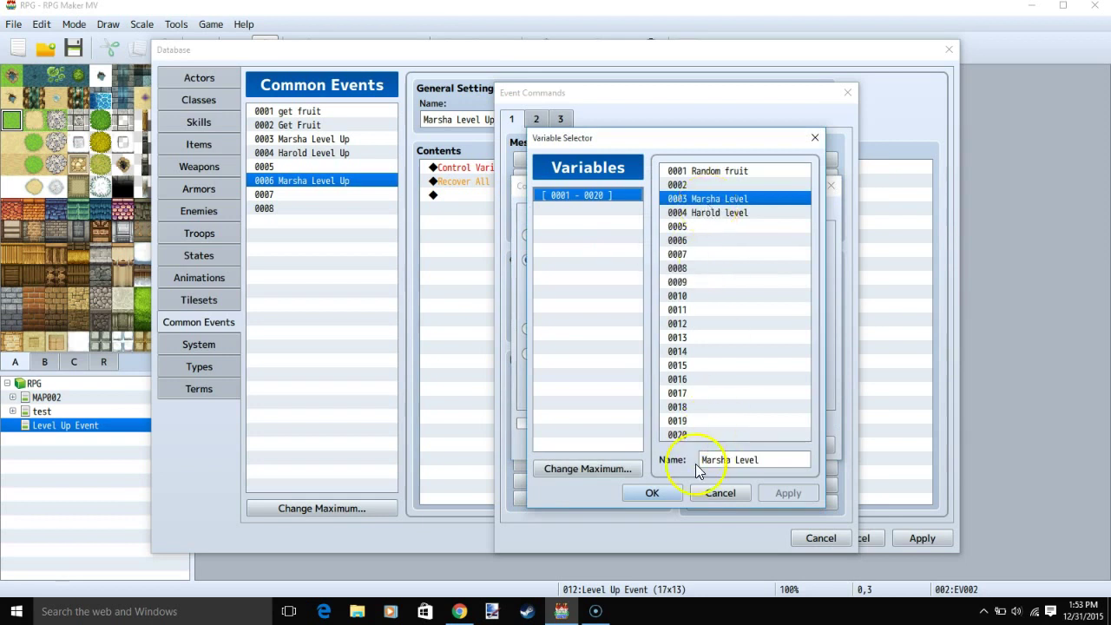
pyautogui.click(664, 495)
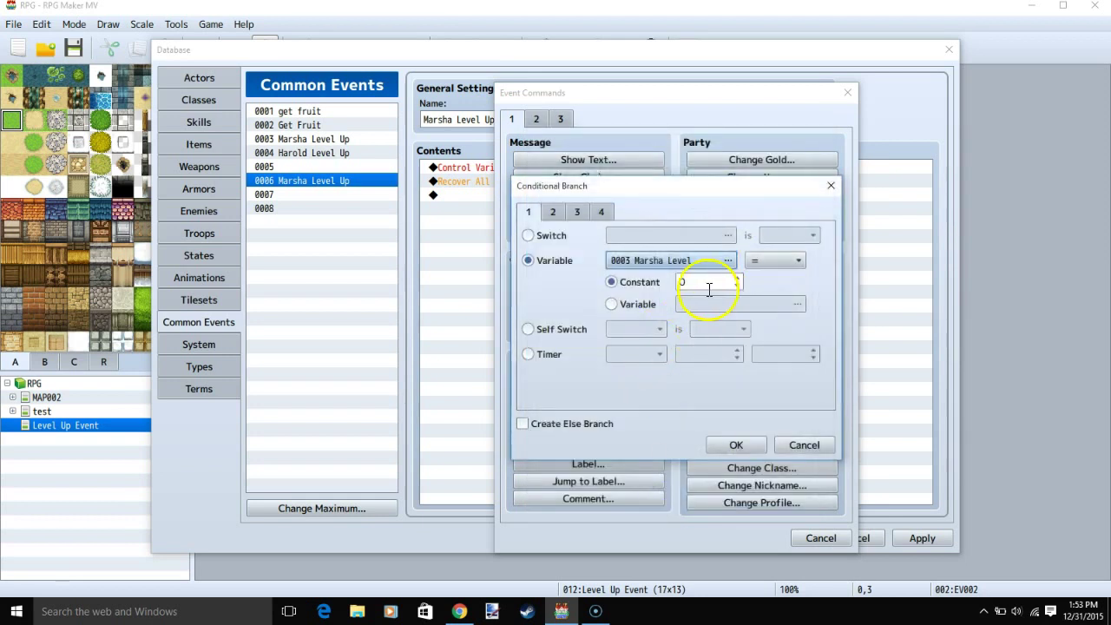
pyautogui.doubleClick(709, 286)
pyautogui.write('2')
pyautogui.click(734, 444)
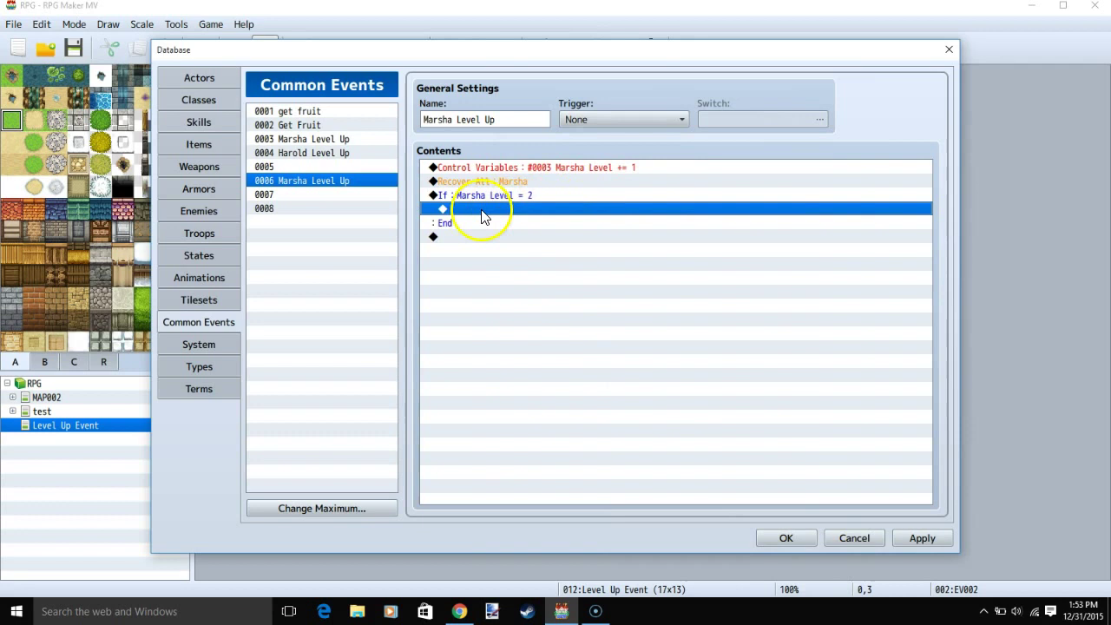
# Inside the branch, add Show Text messages with Marsha's face.
pyautogui.doubleClick(469, 209)
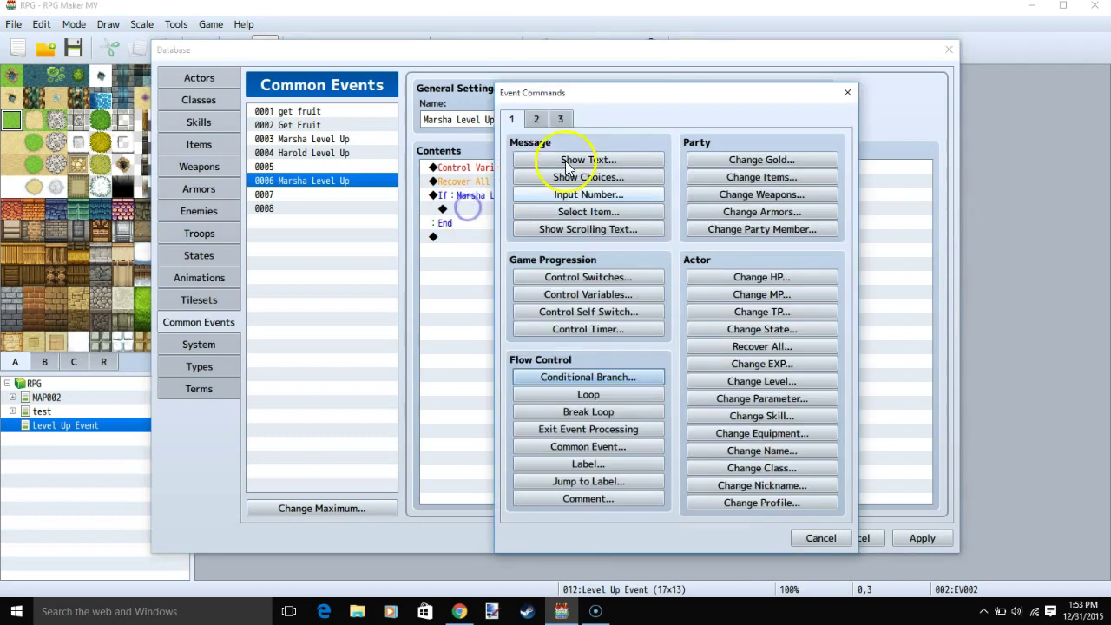
pyautogui.click(601, 158)
pyautogui.doubleClick(525, 295)
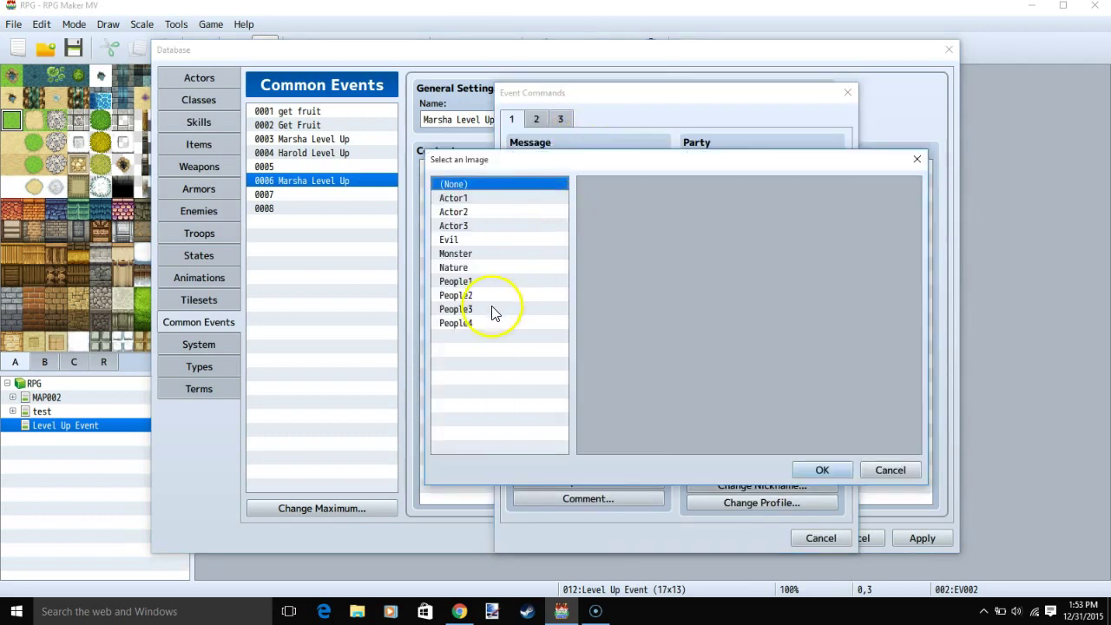
pyautogui.doubleClick(486, 185)
pyautogui.click(627, 304)
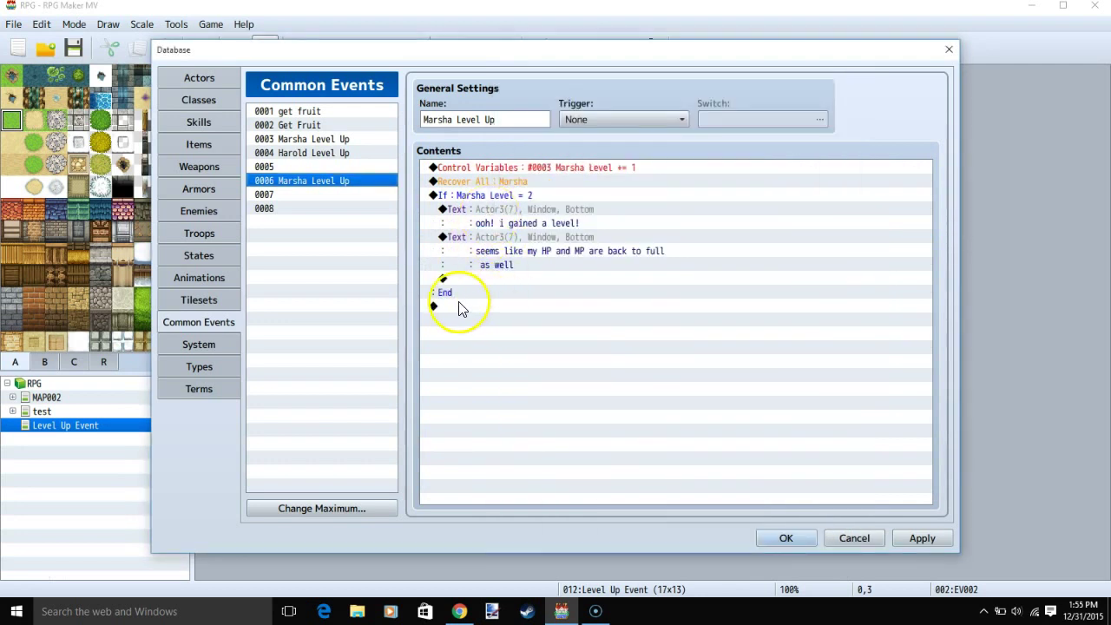
# Add a second Conditional Branch checking Marsha Level = 3.
pyautogui.doubleClick(454, 306)
pyautogui.click(559, 375)
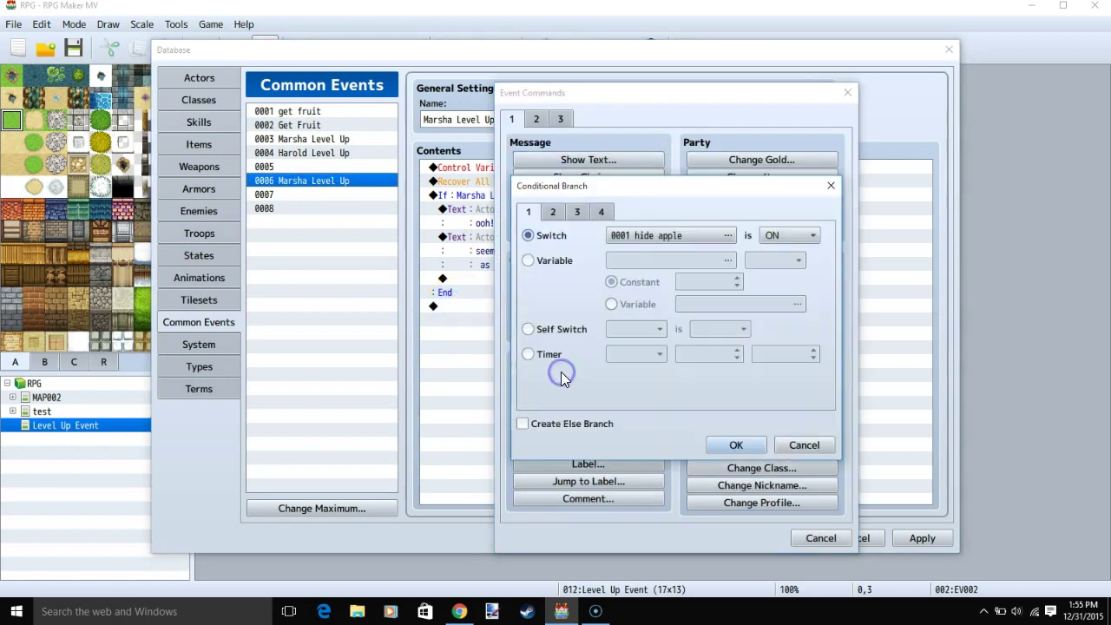
pyautogui.click(538, 261)
pyautogui.click(649, 260)
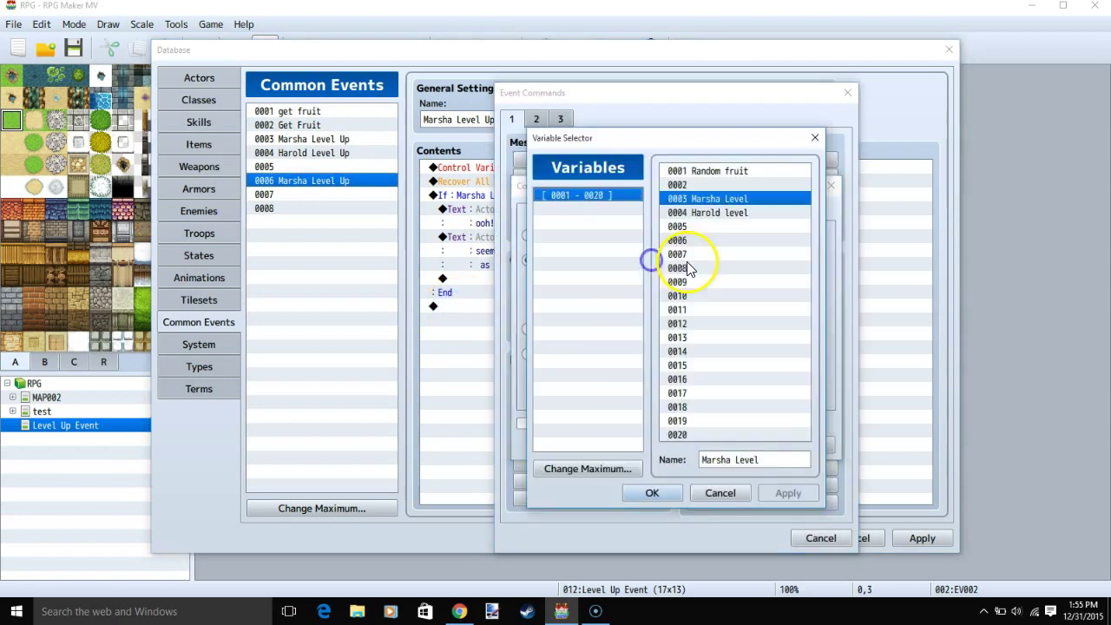
pyautogui.click(668, 495)
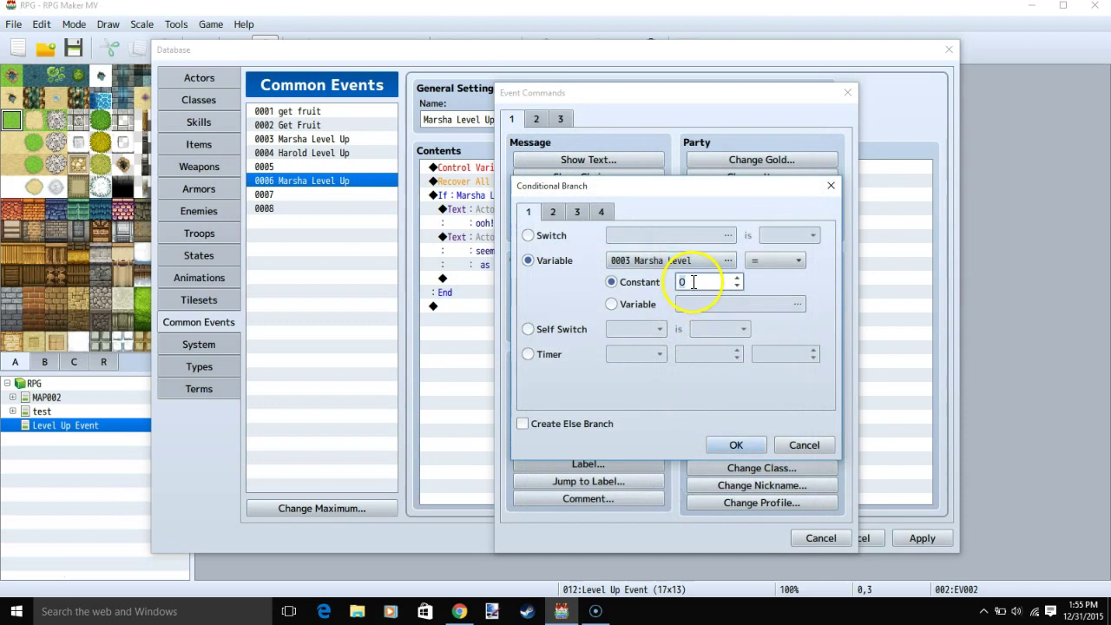
pyautogui.write('3')
pyautogui.press('Return')
# Copy the level-2 messages into the level-3 branch and add a gold message.
pyautogui.rightClick(536, 211)
pyautogui.click(575, 273)
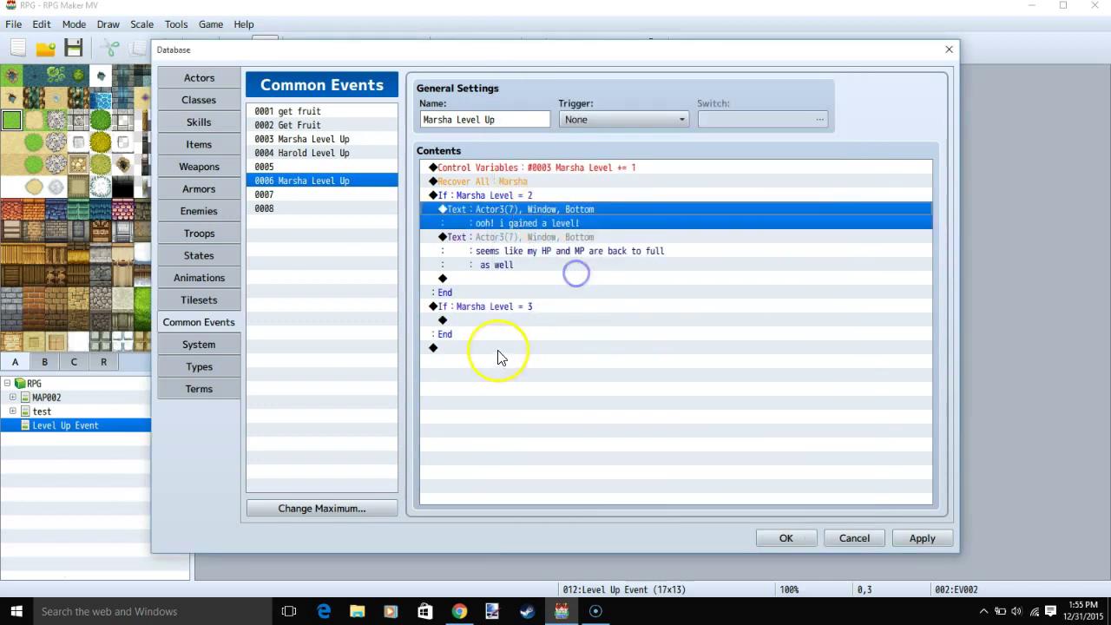
pyautogui.rightClick(486, 321)
pyautogui.click(526, 400)
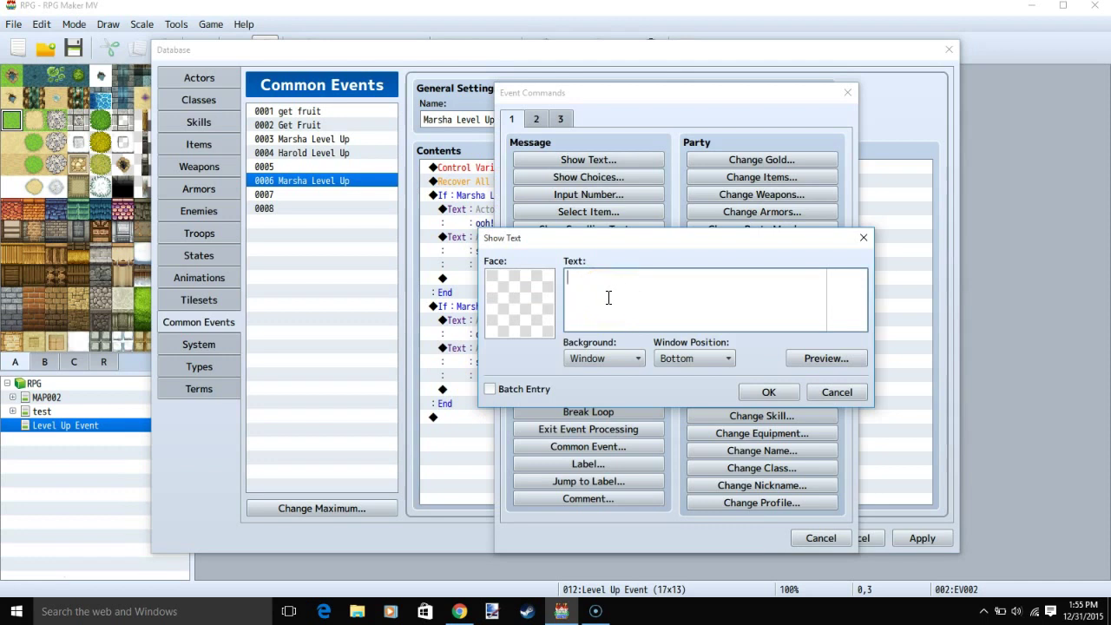
pyautogui.click(773, 393)
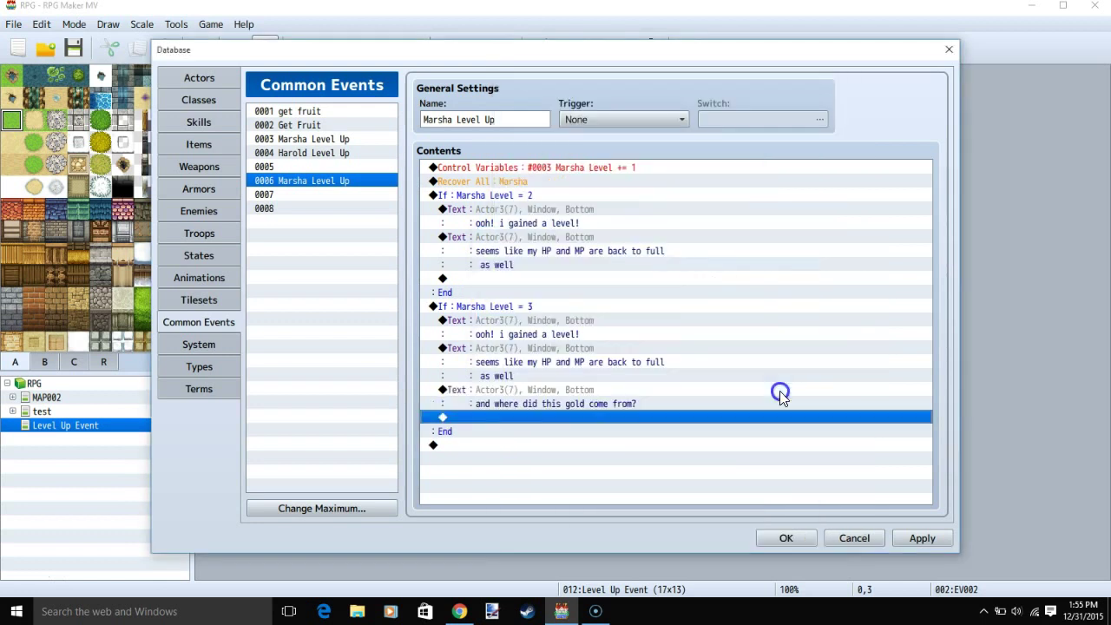
# Add Change Gold +1000 to the level-3 branch and apply the event.
pyautogui.doubleClick(474, 418)
pyautogui.click(725, 159)
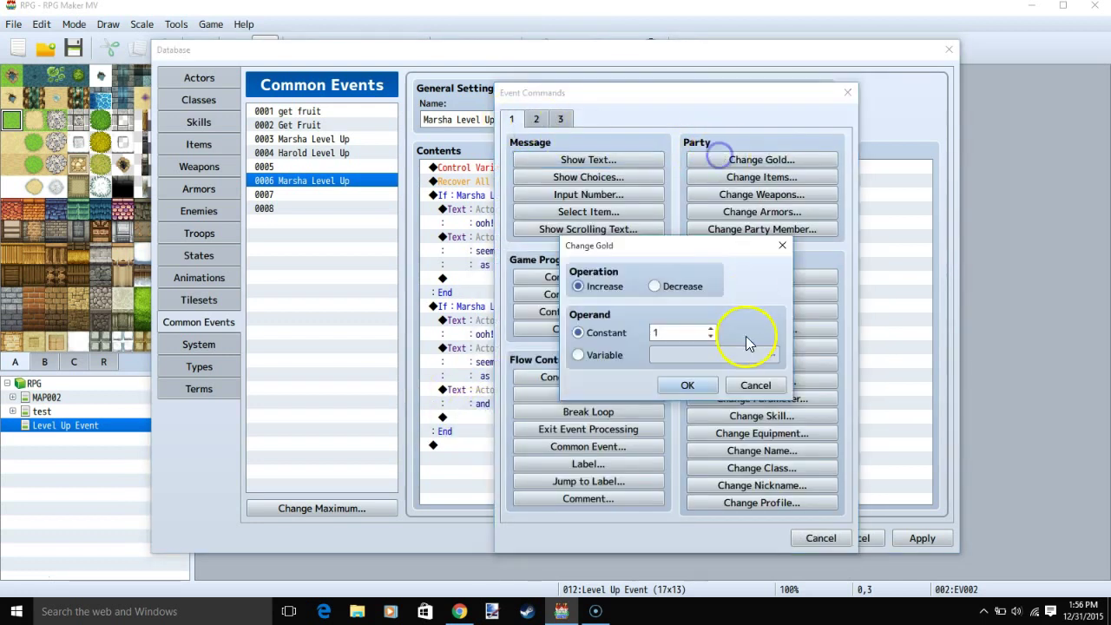
pyautogui.doubleClick(670, 332)
pyautogui.write('1000')
pyautogui.click(700, 383)
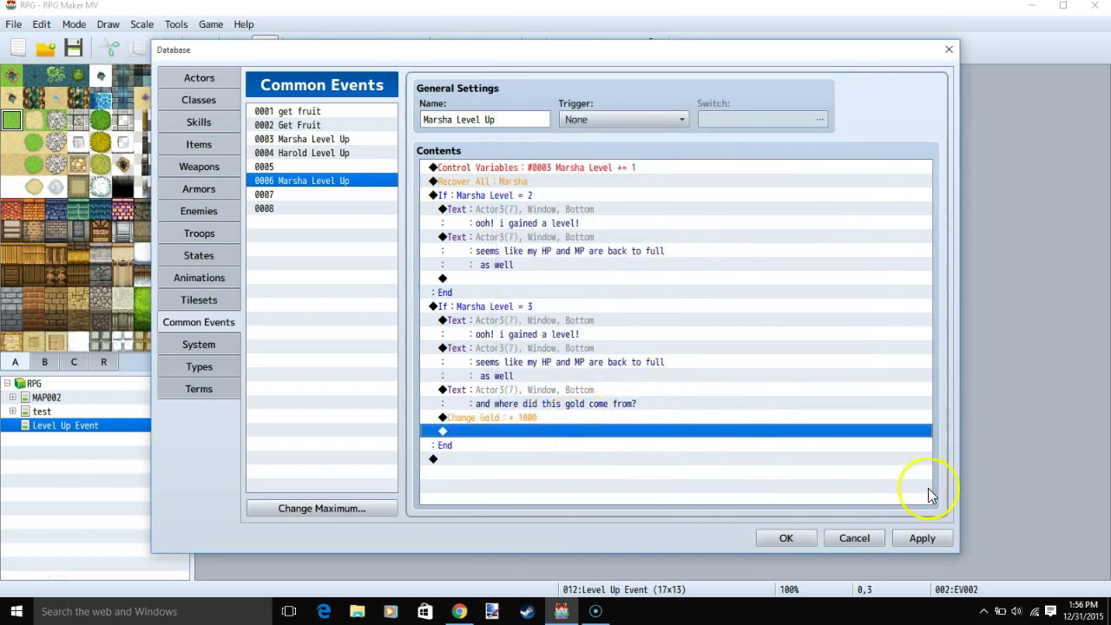
pyautogui.click(922, 537)
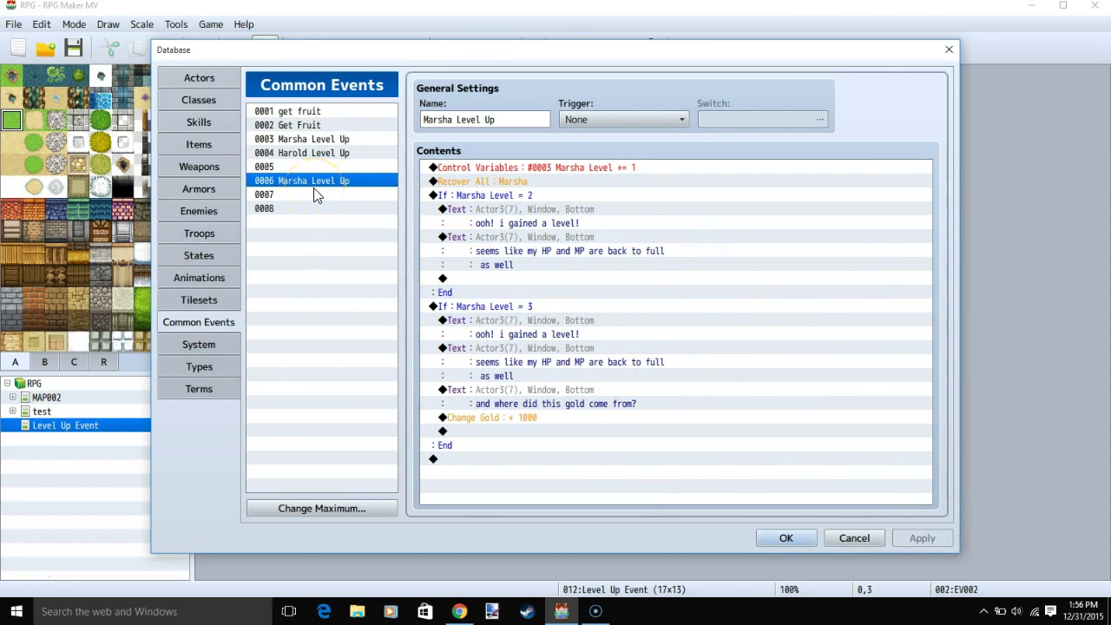
# Inspect Harold Level Up's variable command without changes, then go to Actors.
pyautogui.click(303, 153)
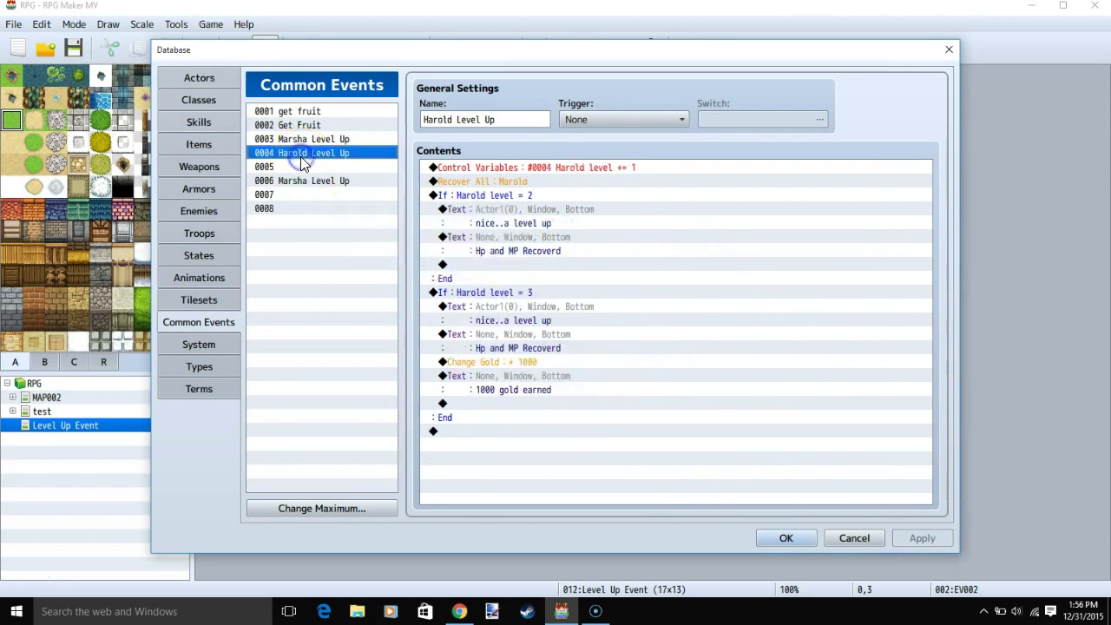
pyautogui.doubleClick(443, 264)
pyautogui.click(597, 298)
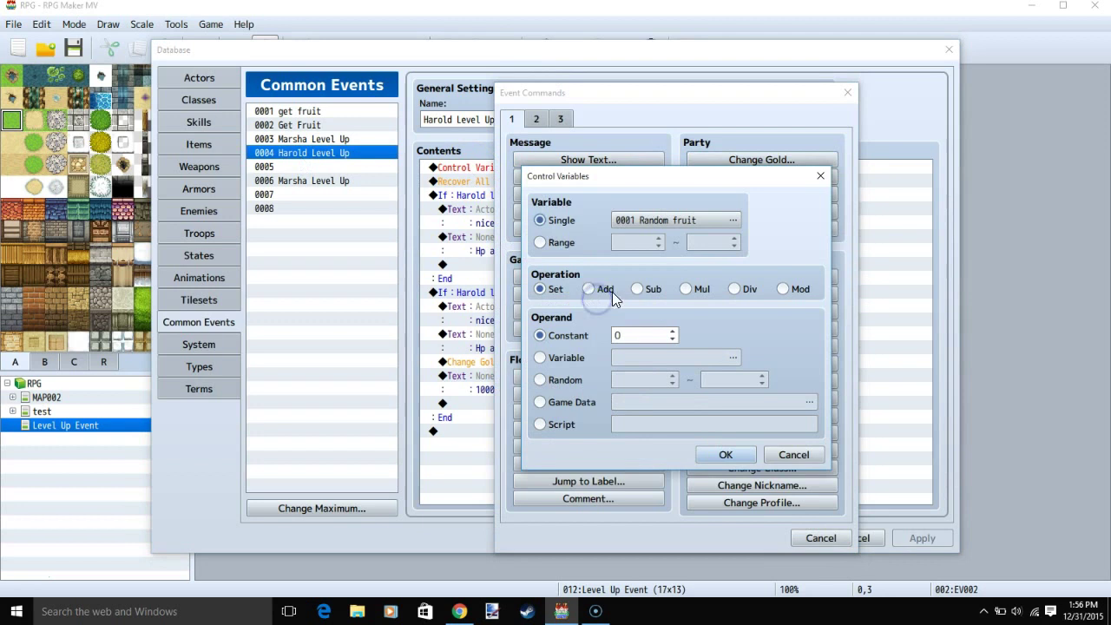
pyautogui.click(658, 223)
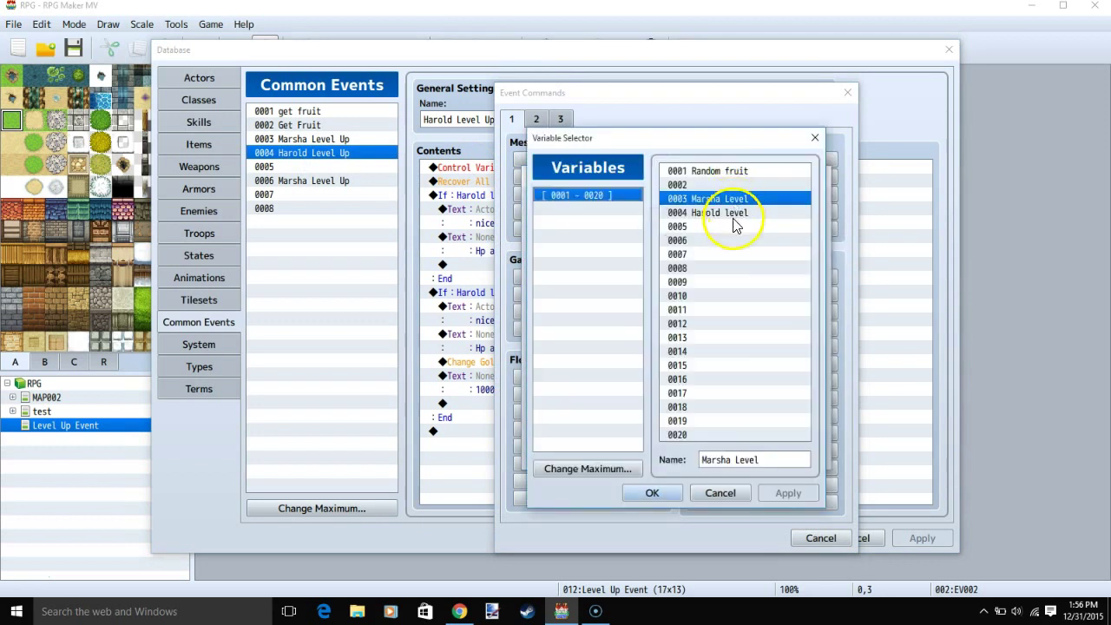
pyautogui.press('Escape')
pyautogui.press('Escape')
pyautogui.click(848, 92)
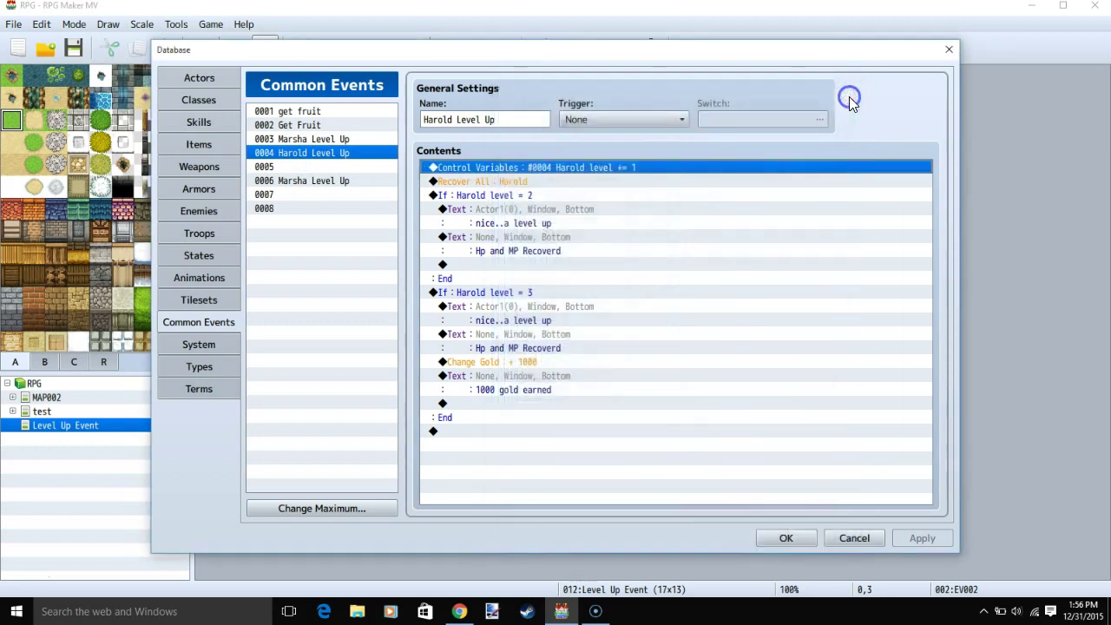
pyautogui.click(200, 78)
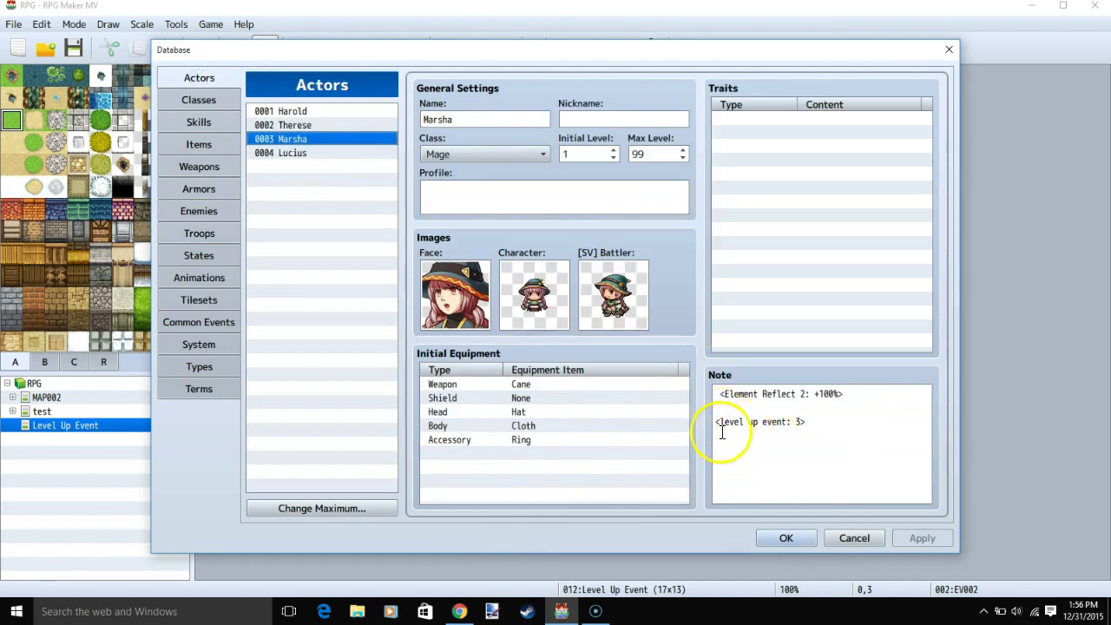
# Match Marsha's note tag <level up event: 6> to Marsha Level Up's event number.
pyautogui.hotkey('ctrl', 'a')
pyautogui.click(800, 432)
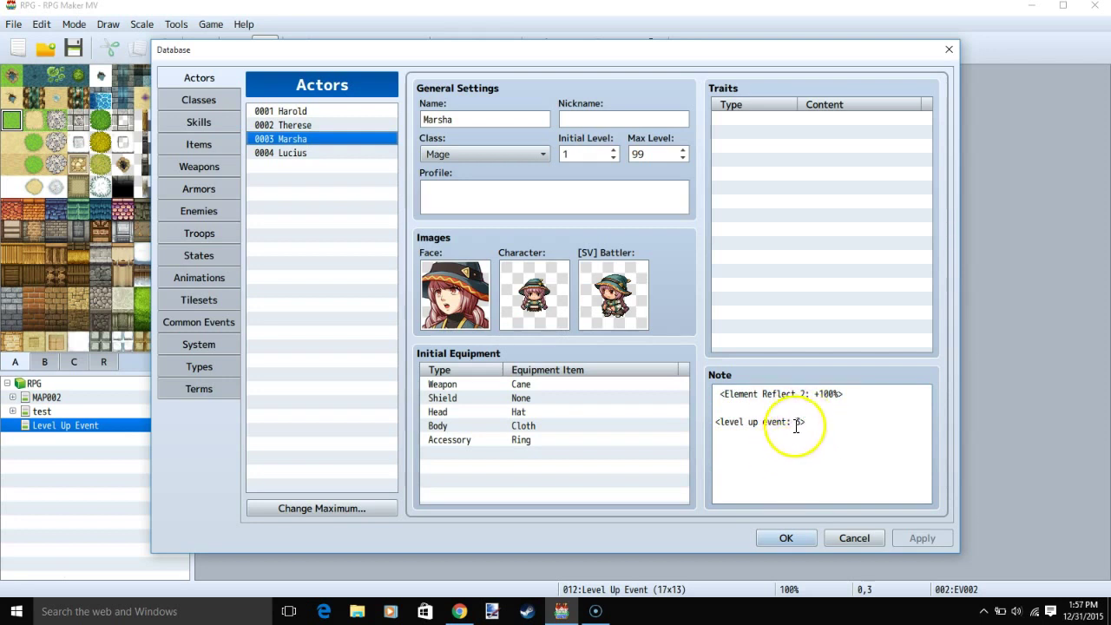
pyautogui.click(198, 322)
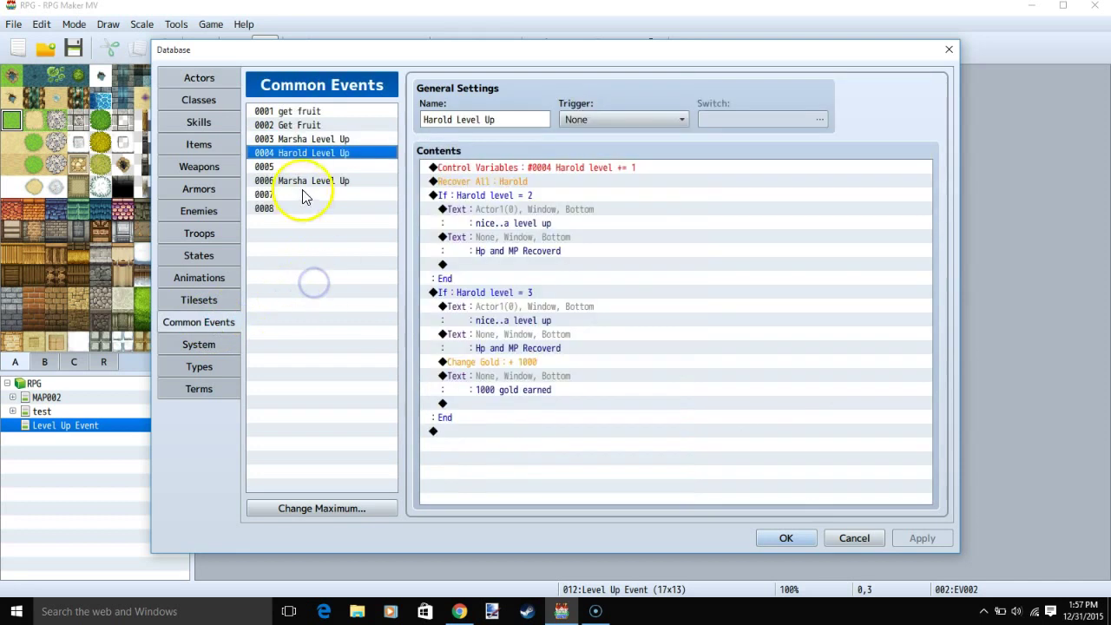
pyautogui.click(302, 183)
pyautogui.click(199, 77)
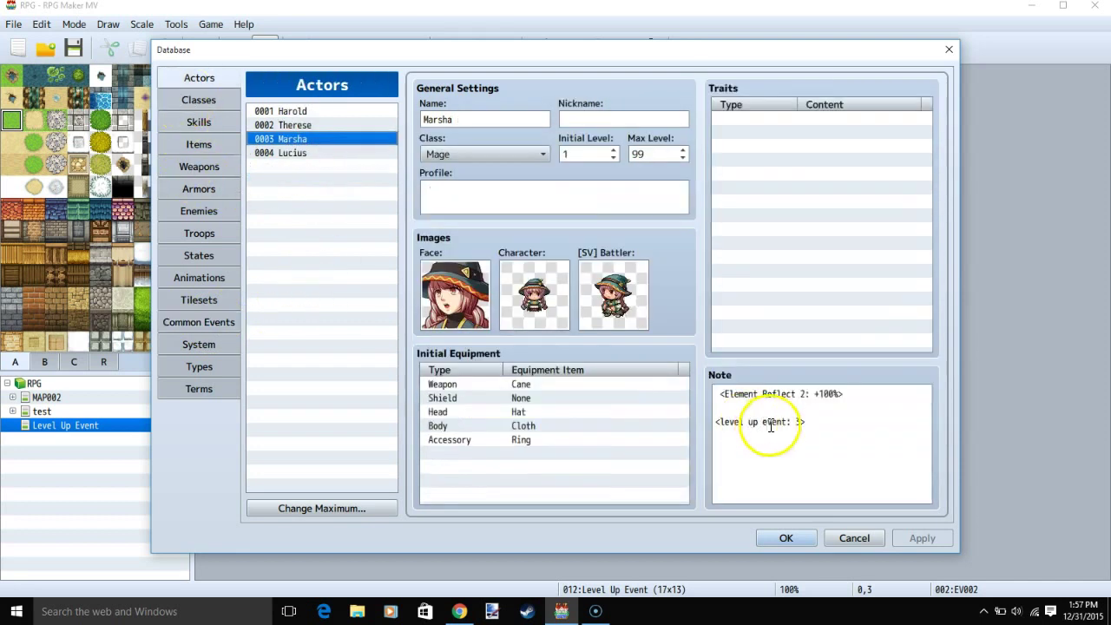
pyautogui.click(801, 422)
pyautogui.write('6')
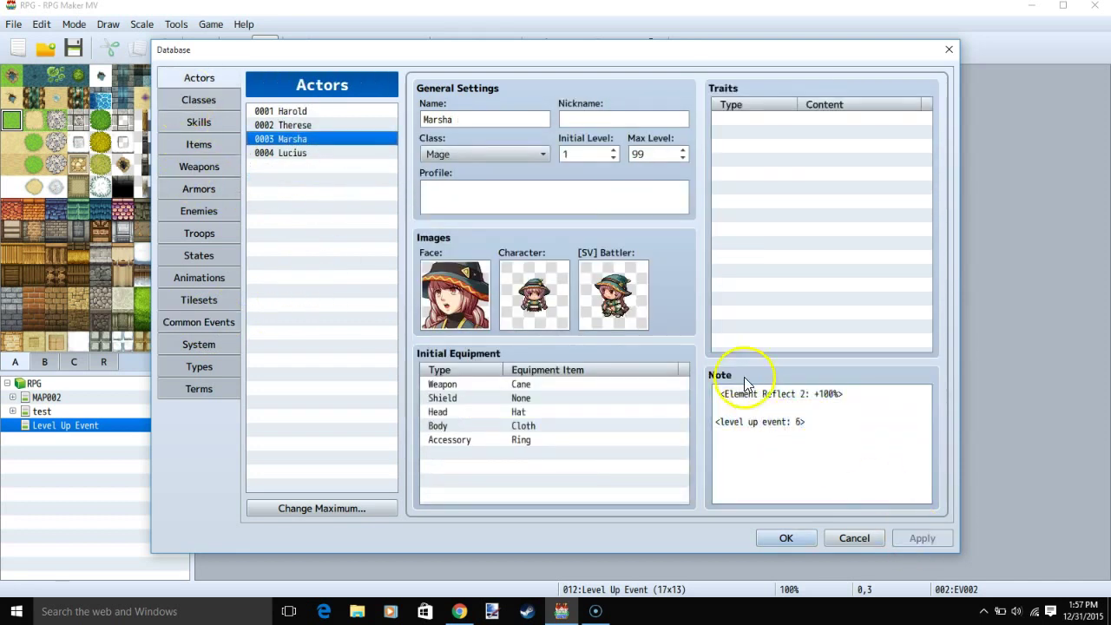
pyautogui.press('Escape')
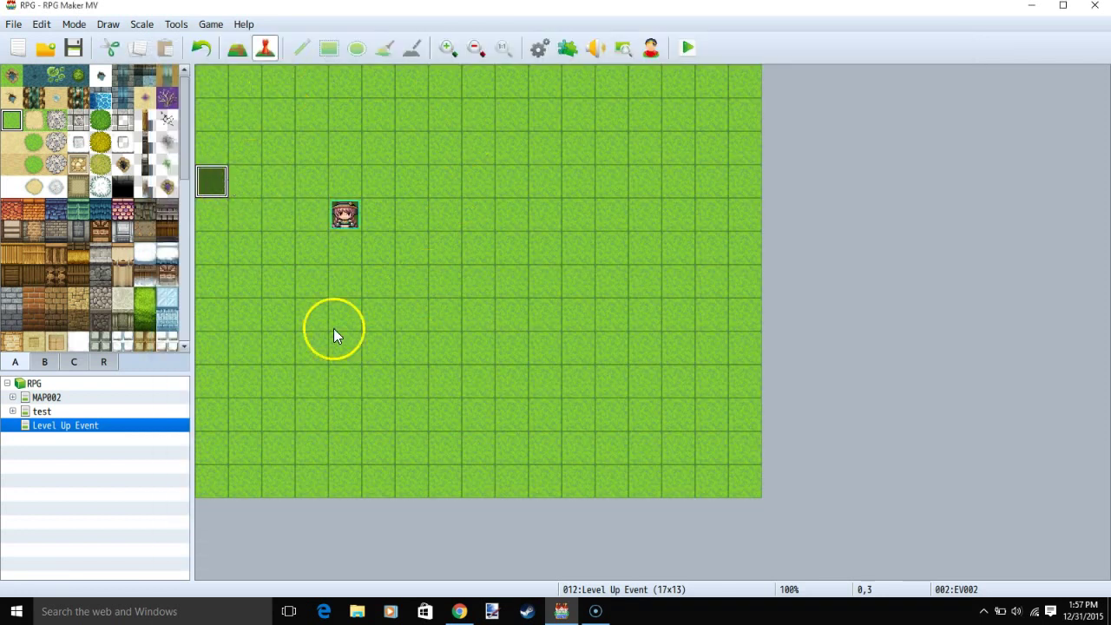
pyautogui.doubleClick(216, 180)
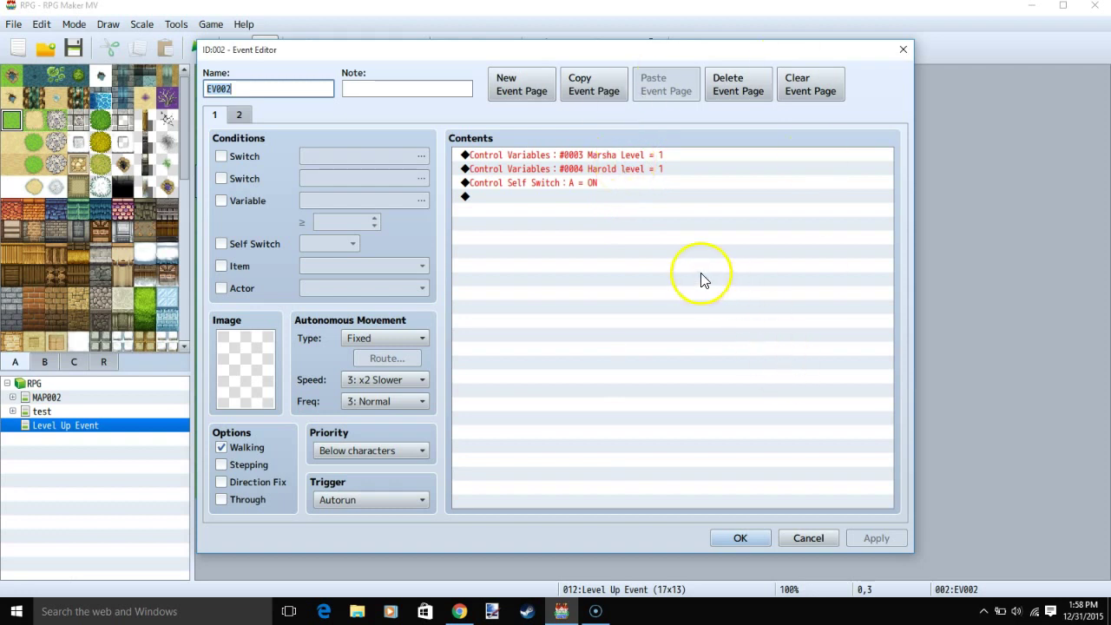
pyautogui.doubleClick(610, 154)
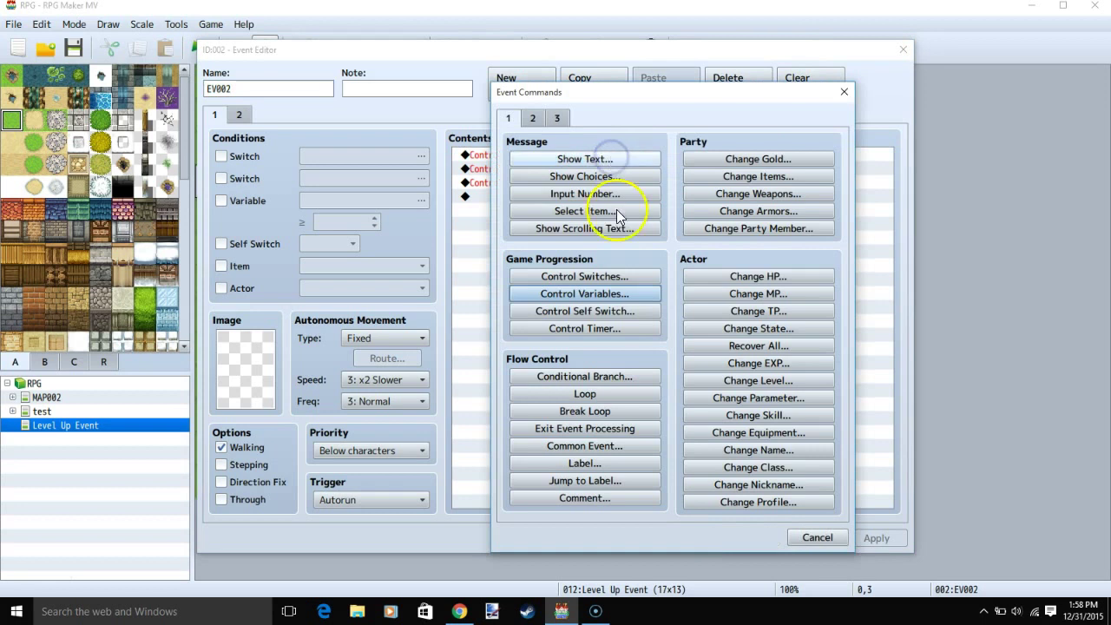
pyautogui.click(611, 293)
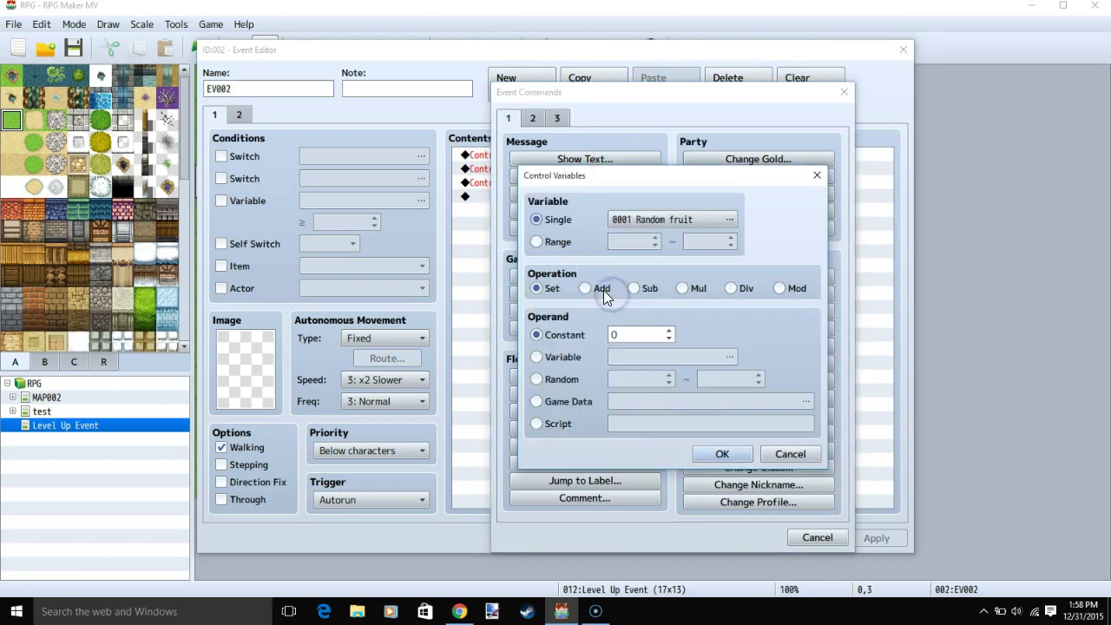
pyautogui.click(643, 218)
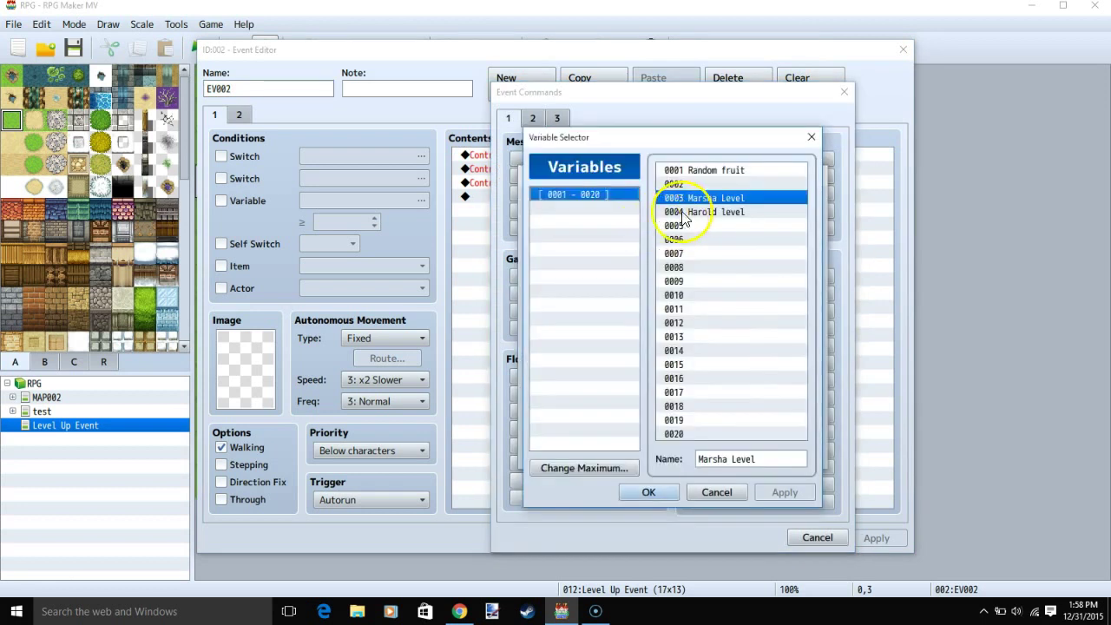
pyautogui.click(644, 493)
pyautogui.doubleClick(620, 335)
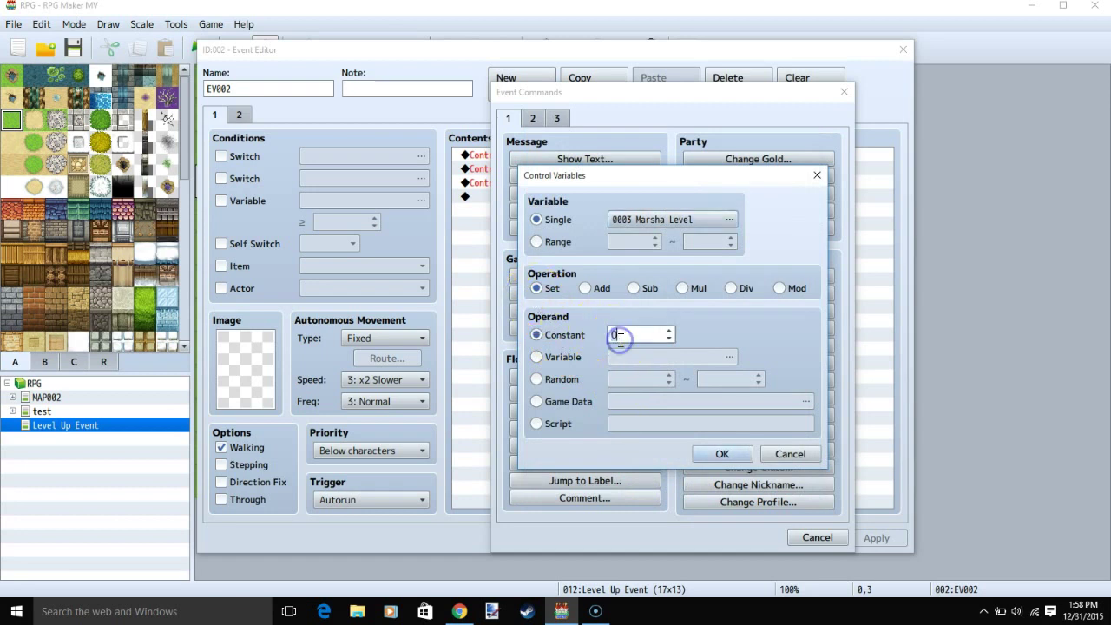
pyautogui.click(817, 175)
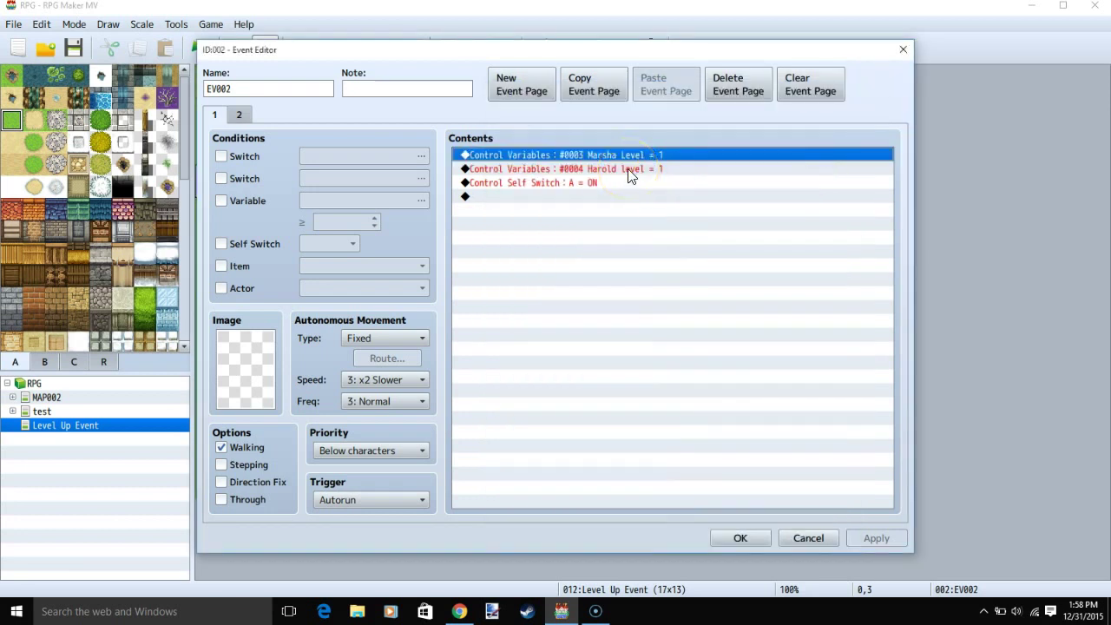
pyautogui.click(628, 169)
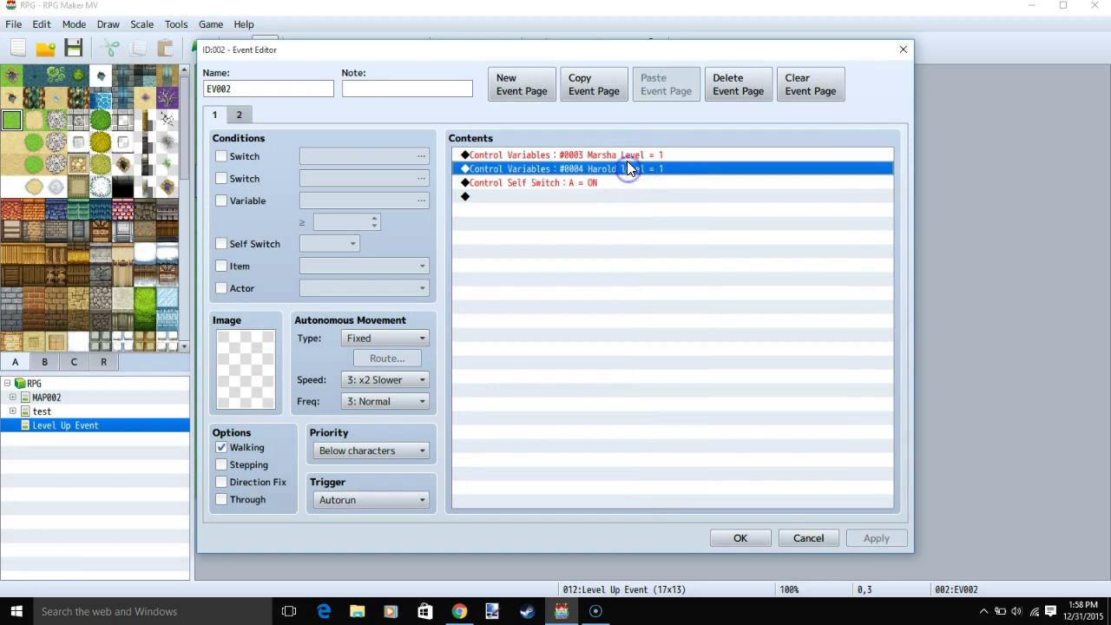
pyautogui.doubleClick(491, 196)
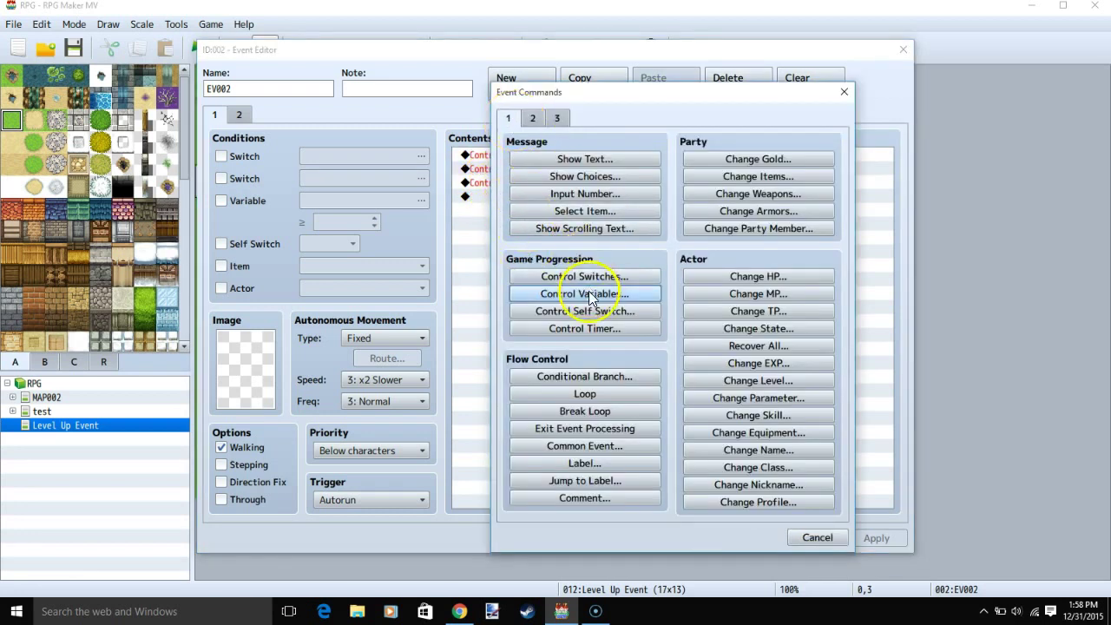
pyautogui.click(585, 311)
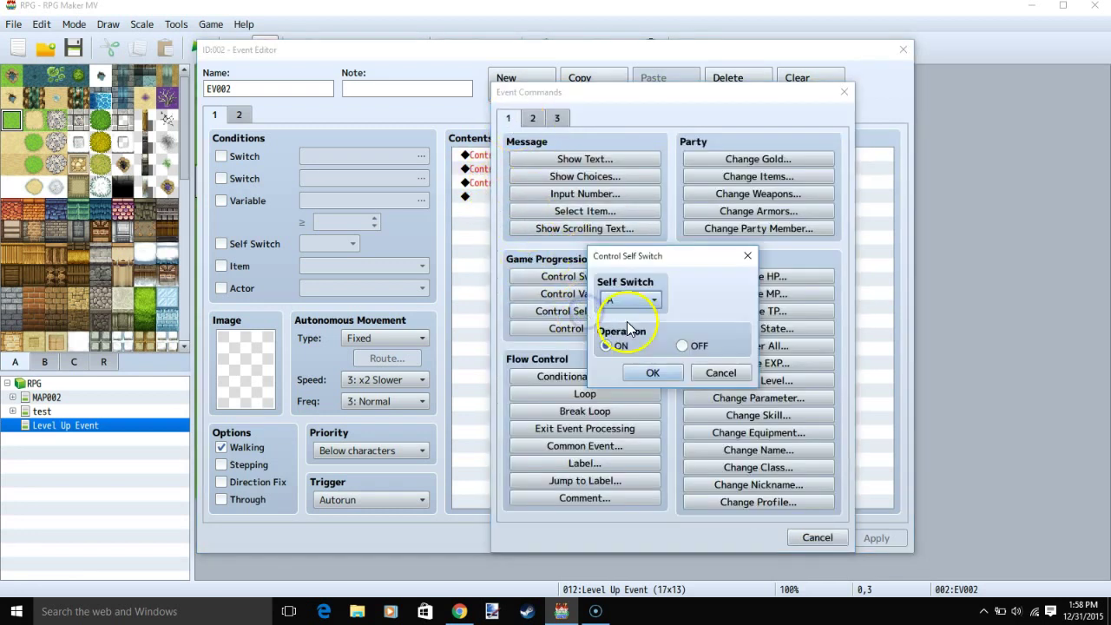
pyautogui.click(643, 366)
pyautogui.click(562, 198)
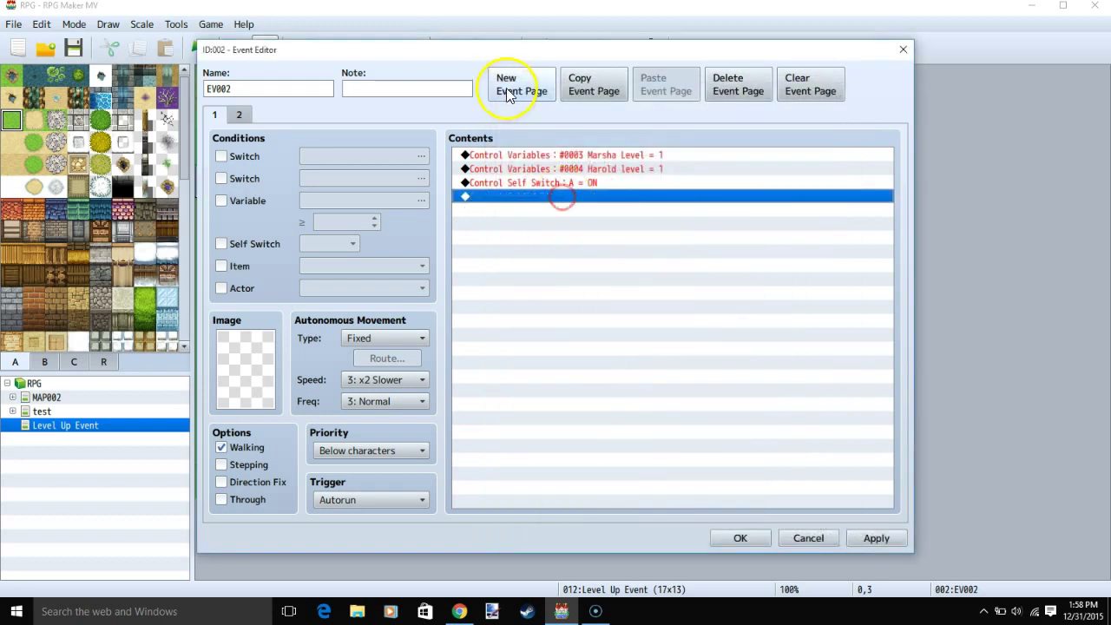
pyautogui.click(240, 115)
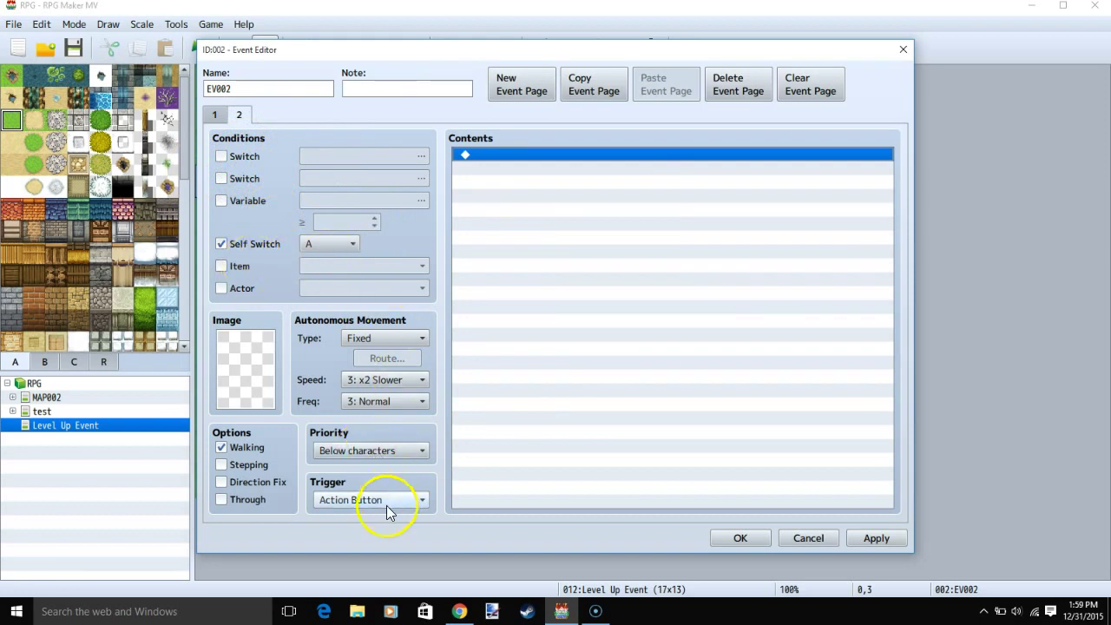
pyautogui.click(876, 539)
# Place a new NPC-graphic event near the map's top and launch a playtest.
pyautogui.click(768, 539)
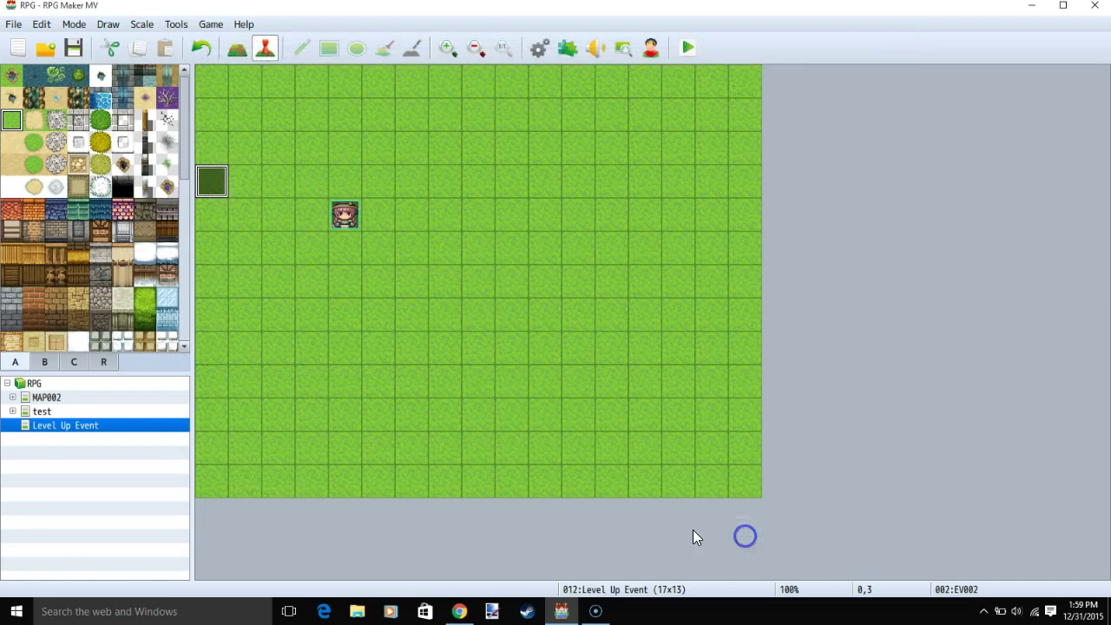
pyautogui.doubleClick(340, 122)
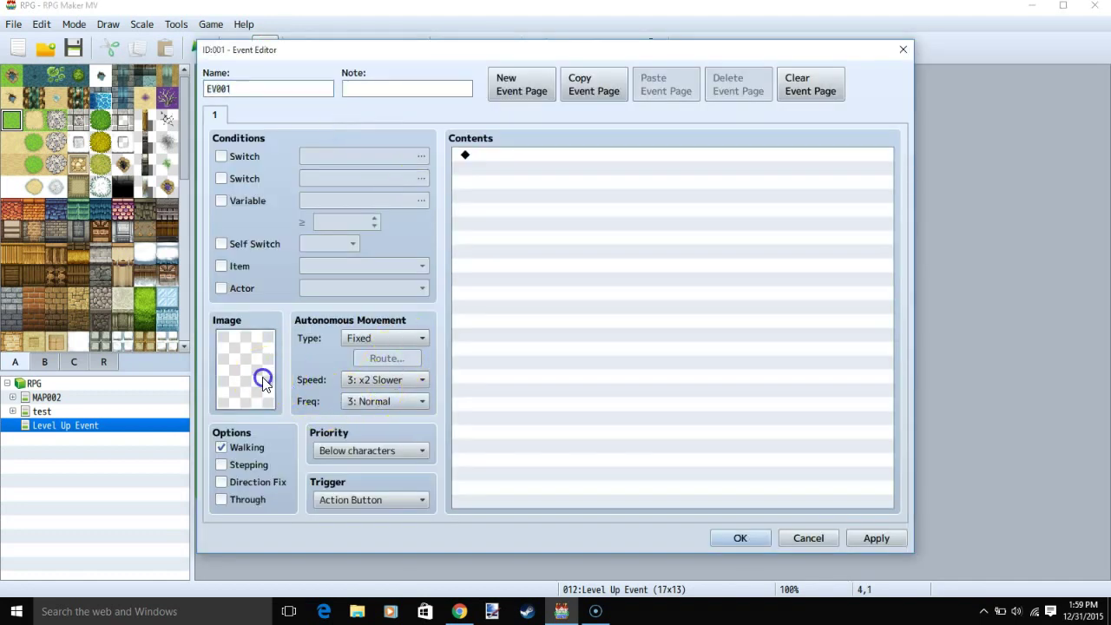
pyautogui.doubleClick(536, 165)
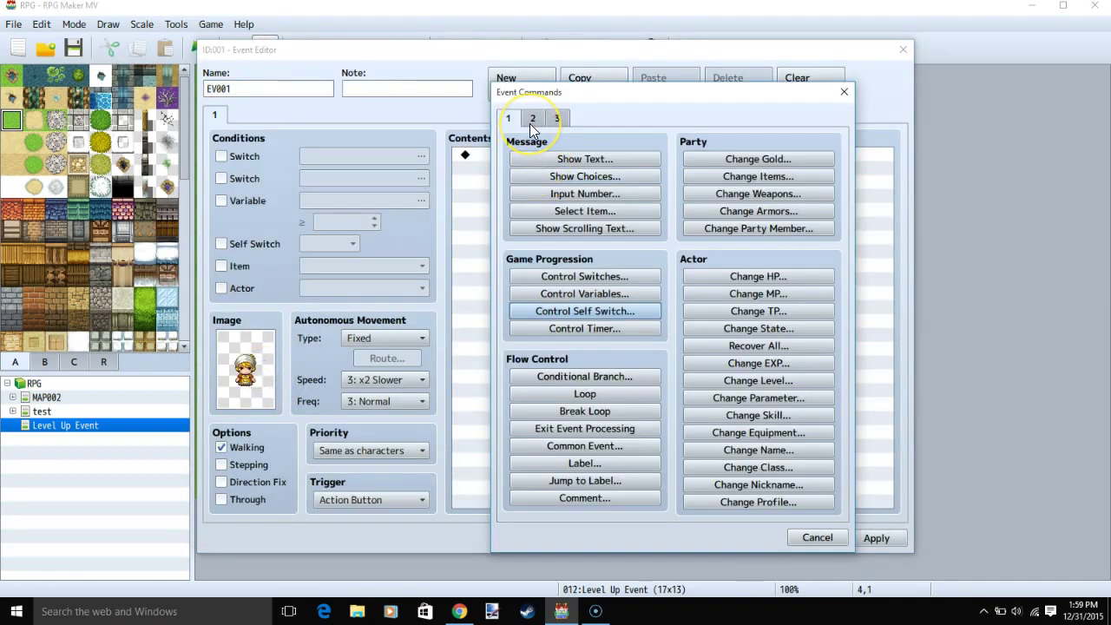
pyautogui.press('Escape')
pyautogui.press('Return')
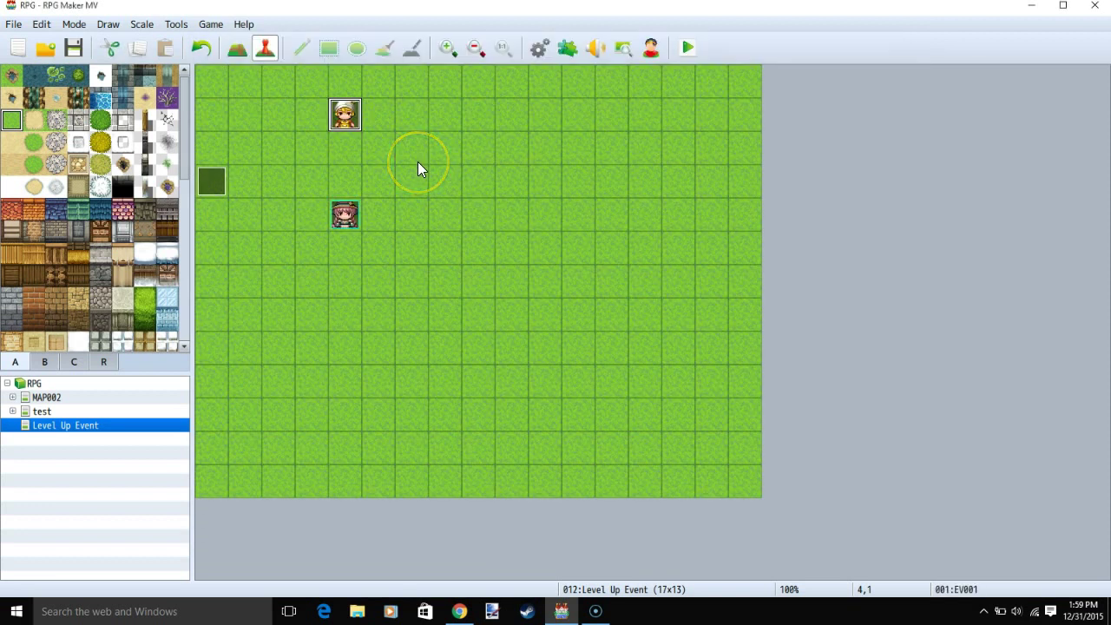
pyautogui.click(685, 49)
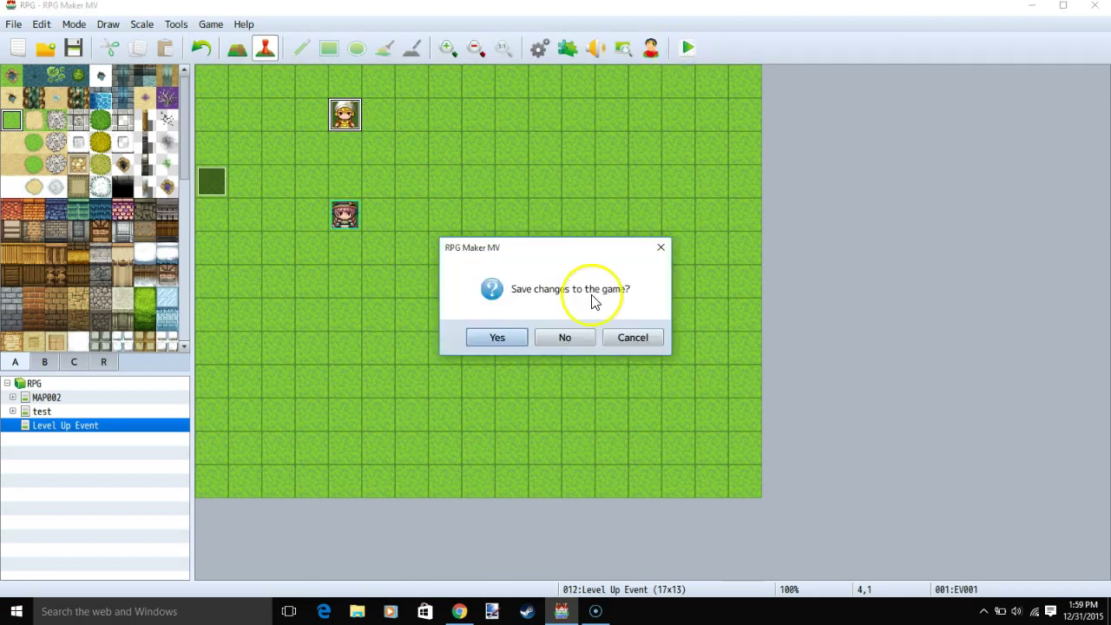
# Save and play through Marsha's level-up, recovery and gold messages.
pyautogui.click(497, 342)
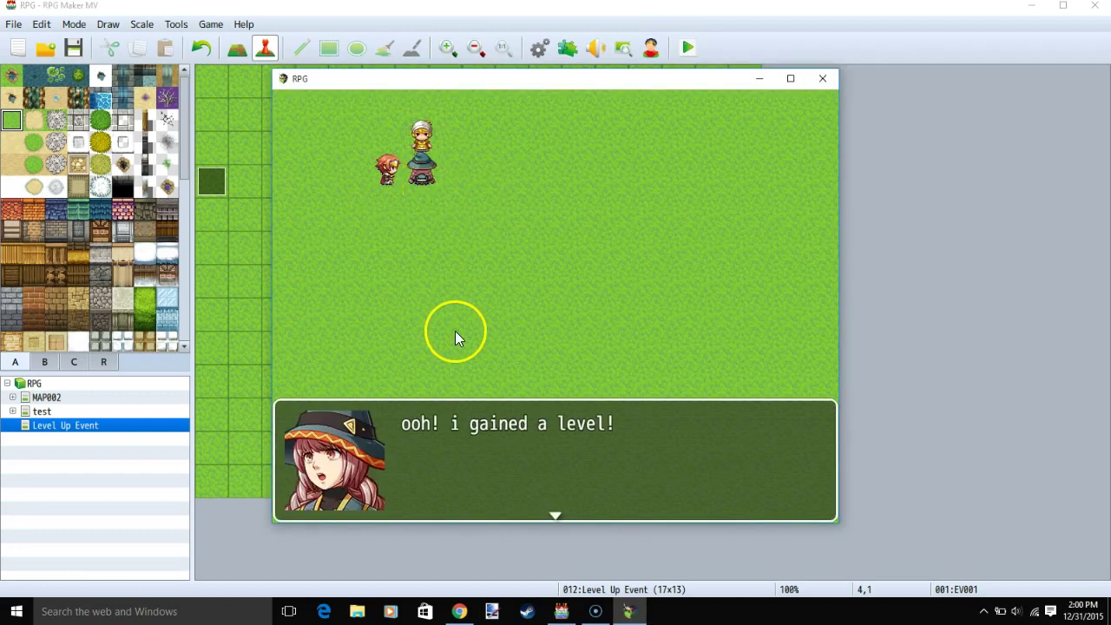
pyautogui.click(564, 313)
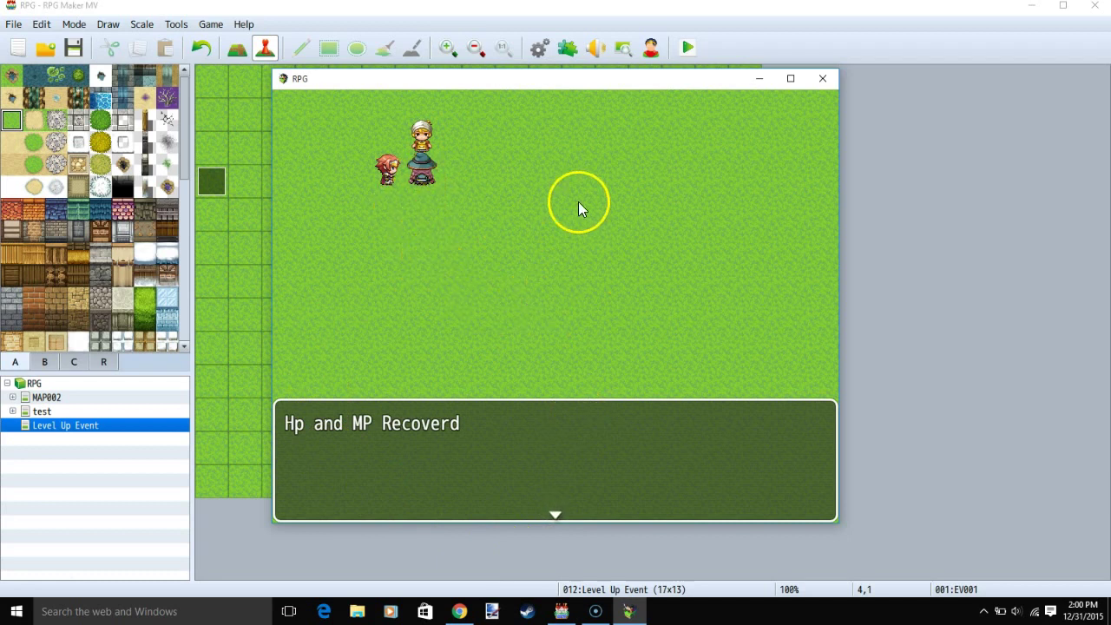
pyautogui.click(478, 174)
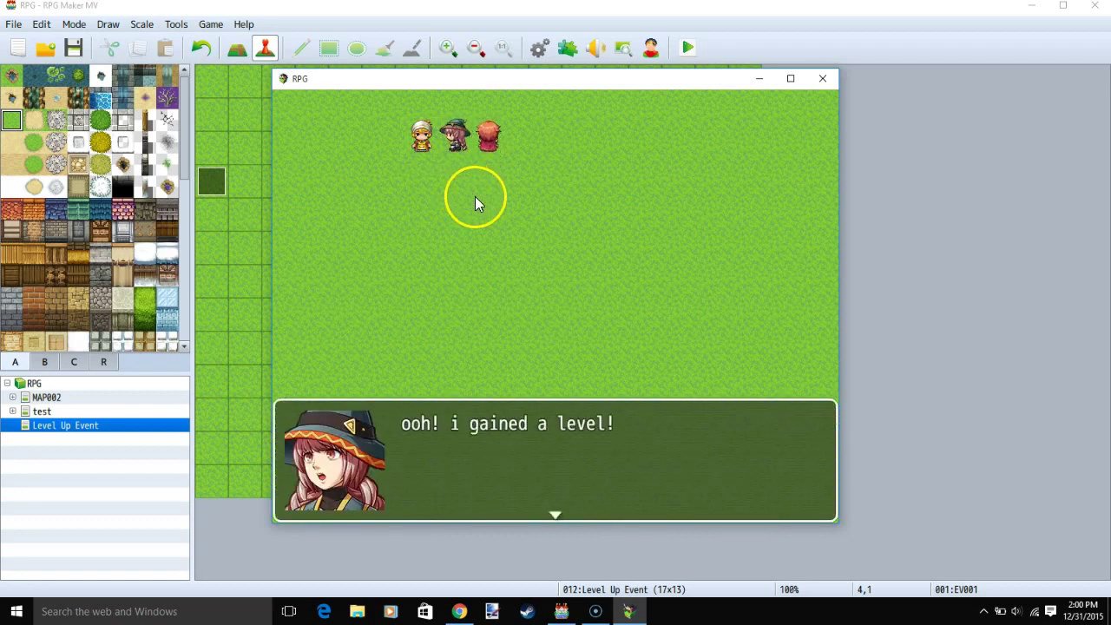
pyautogui.click(475, 198)
pyautogui.click(475, 196)
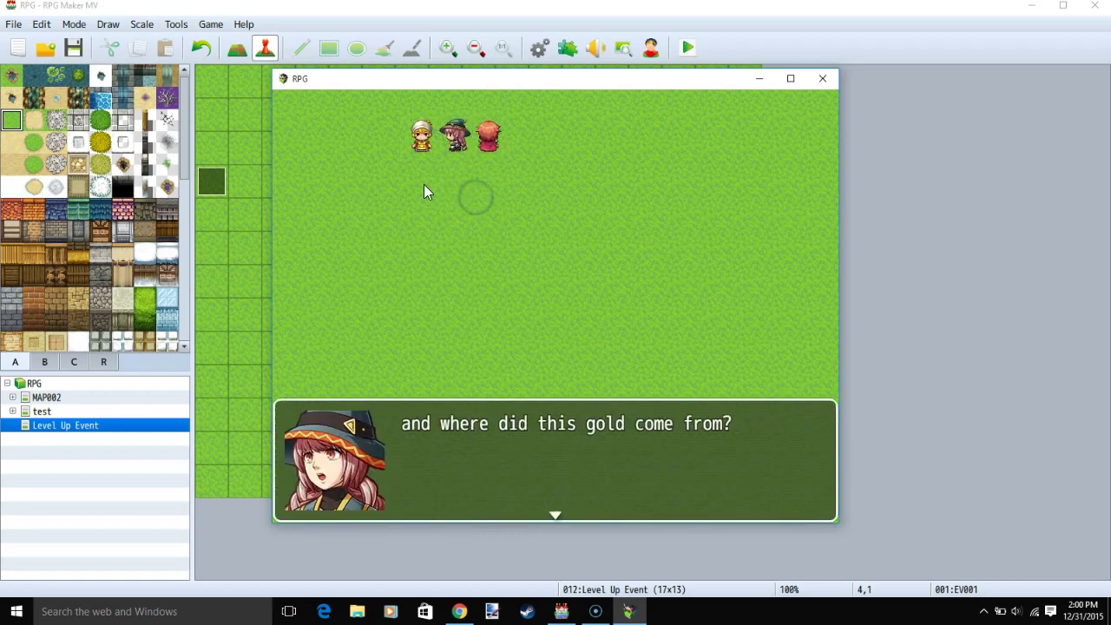
pyautogui.click(495, 442)
pyautogui.click(502, 432)
# Check the level 3 party and 2000 gold in the game menu, then close the playtest.
pyautogui.rightClick(478, 383)
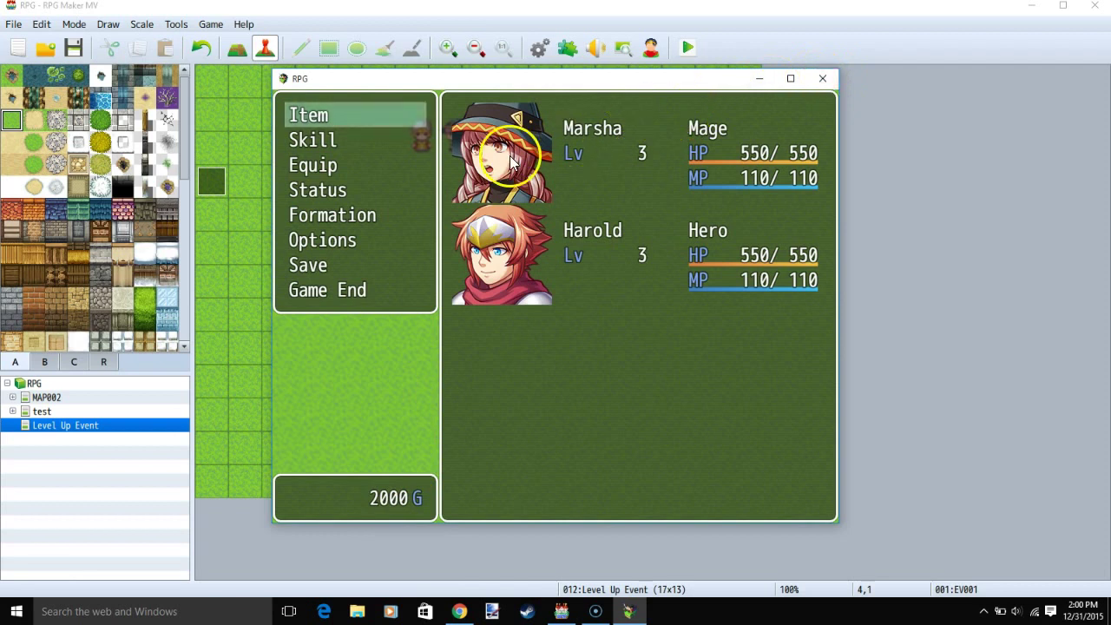
pyautogui.click(650, 198)
pyautogui.click(514, 252)
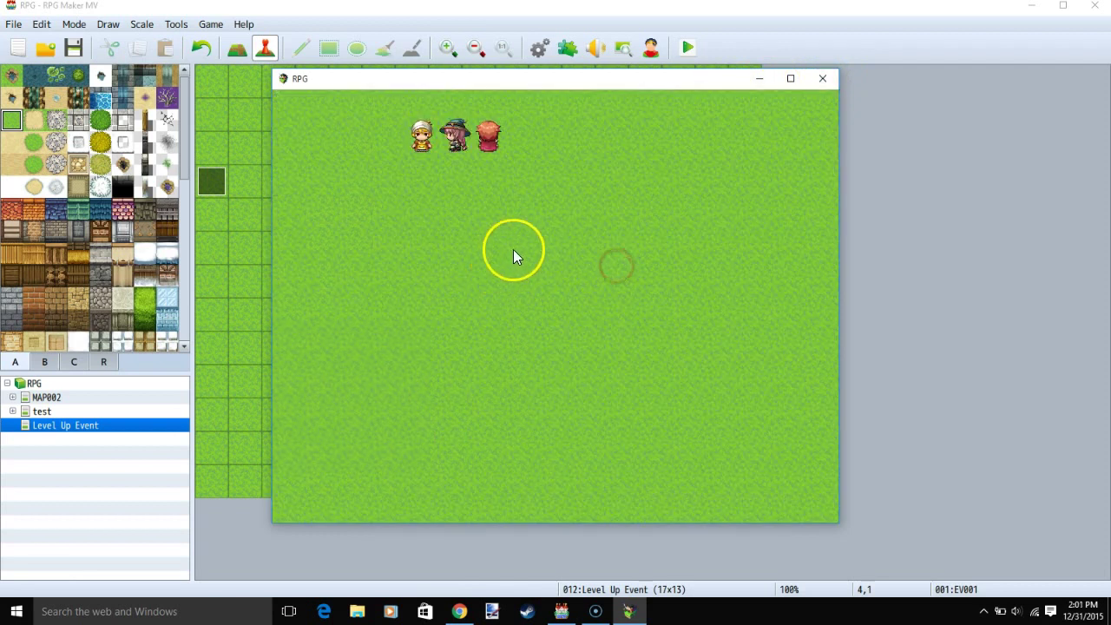
pyautogui.click(540, 204)
pyautogui.click(625, 167)
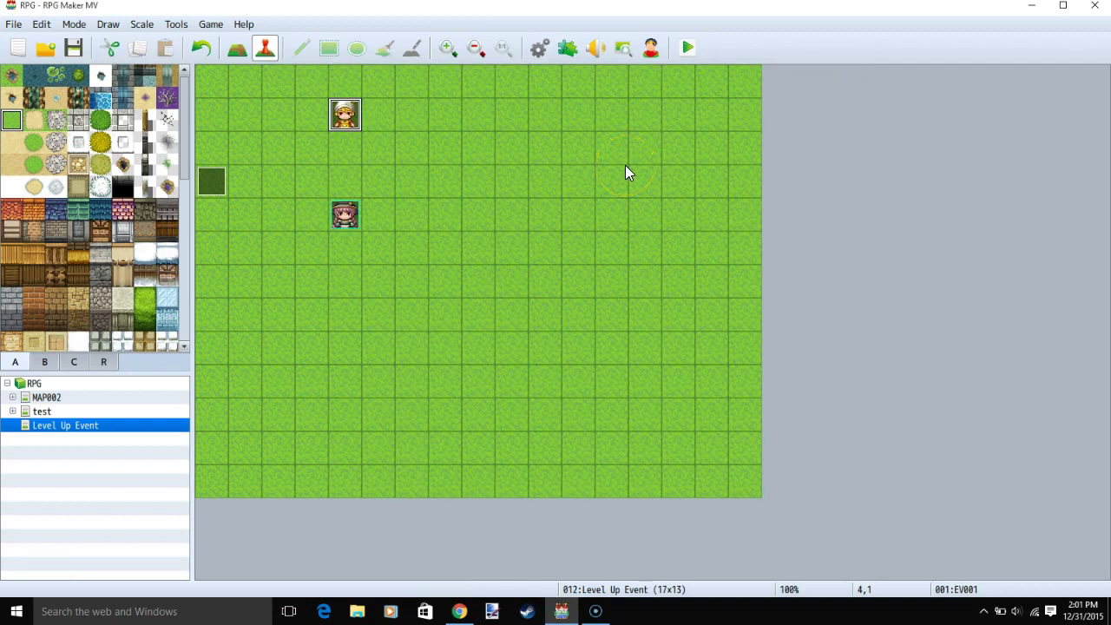